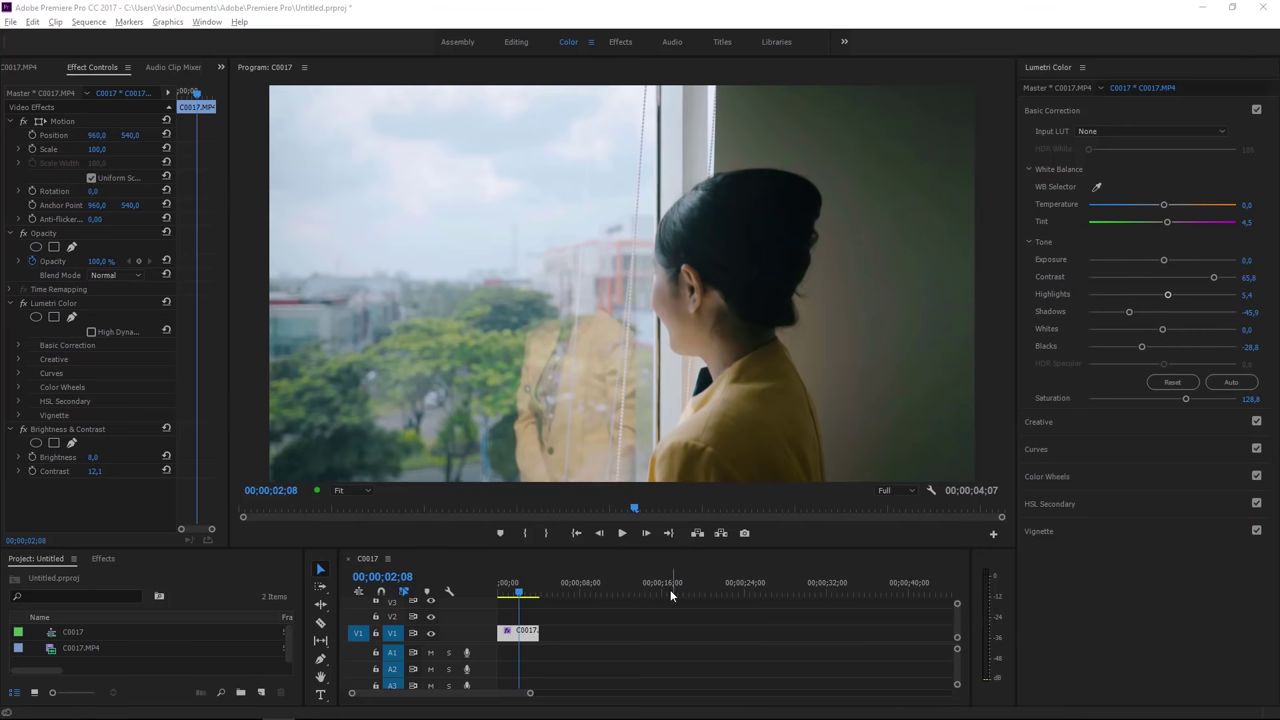
Step: Select clip C0017 and set the sequence pixel aspect ratio to HD Anamorphic 1080 (1.333)
click(575, 622)
click(520, 633)
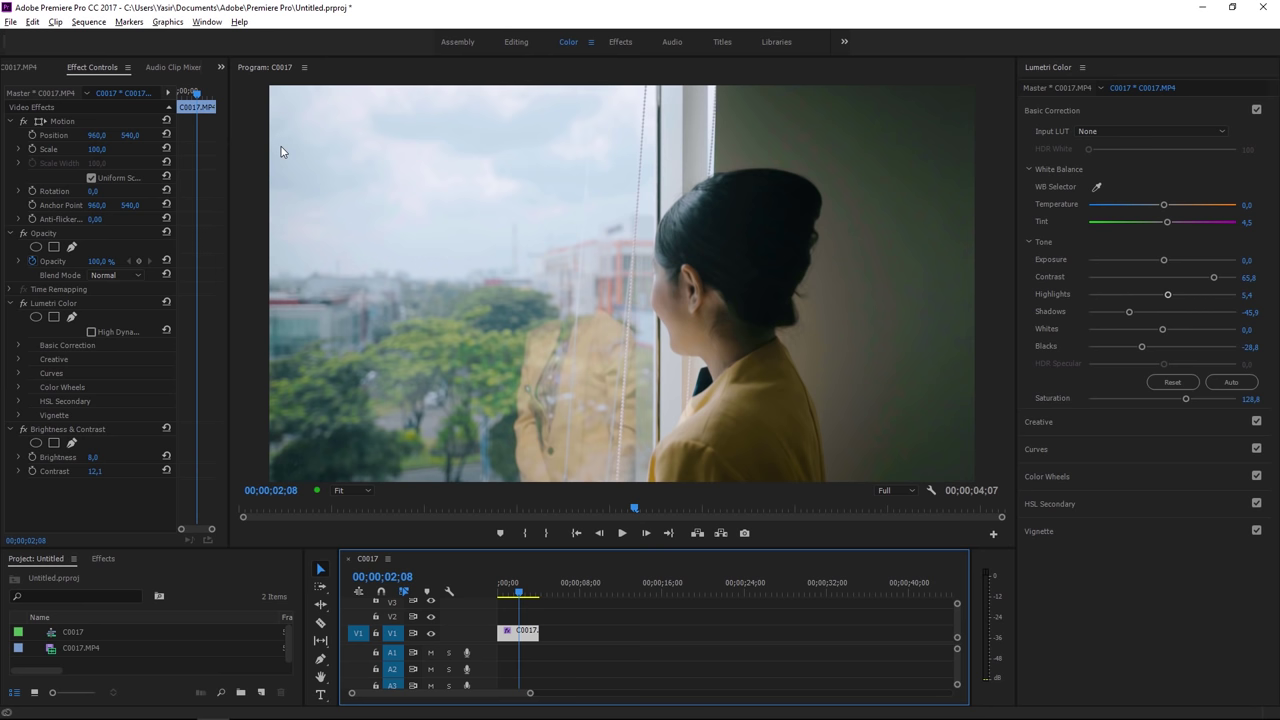
click(88, 22)
click(118, 38)
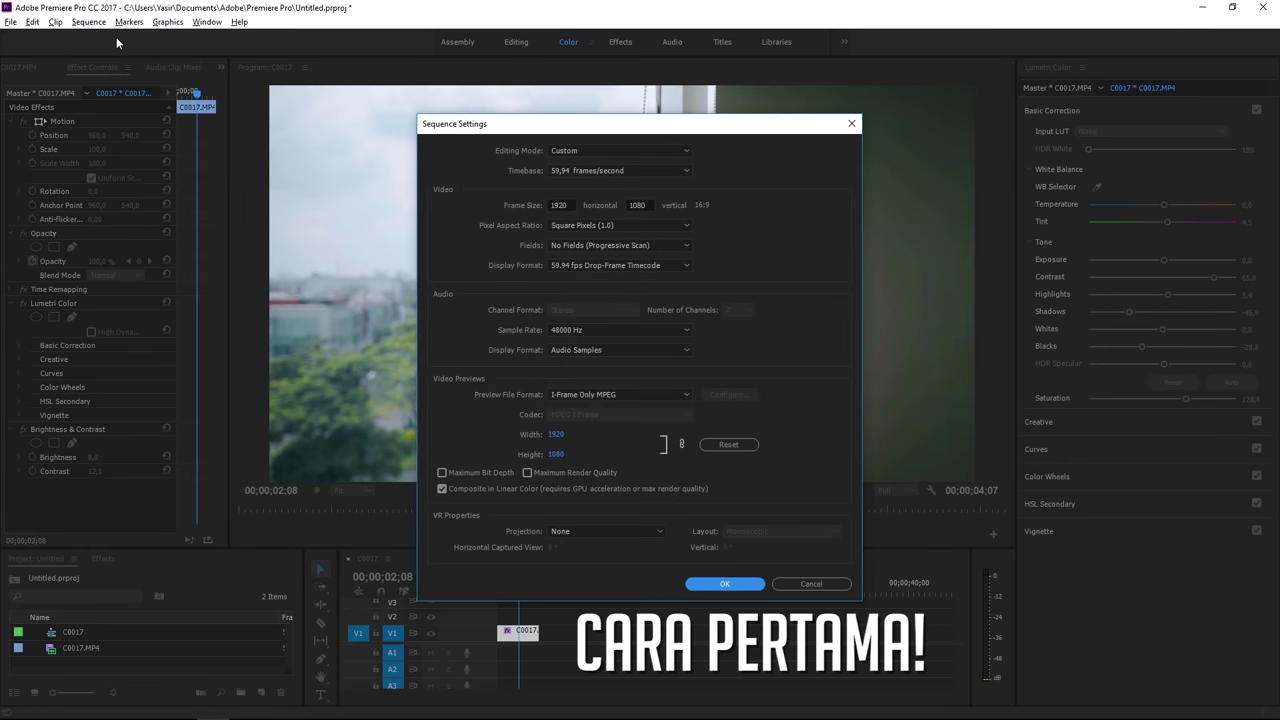
drag(552, 133, 935, 97)
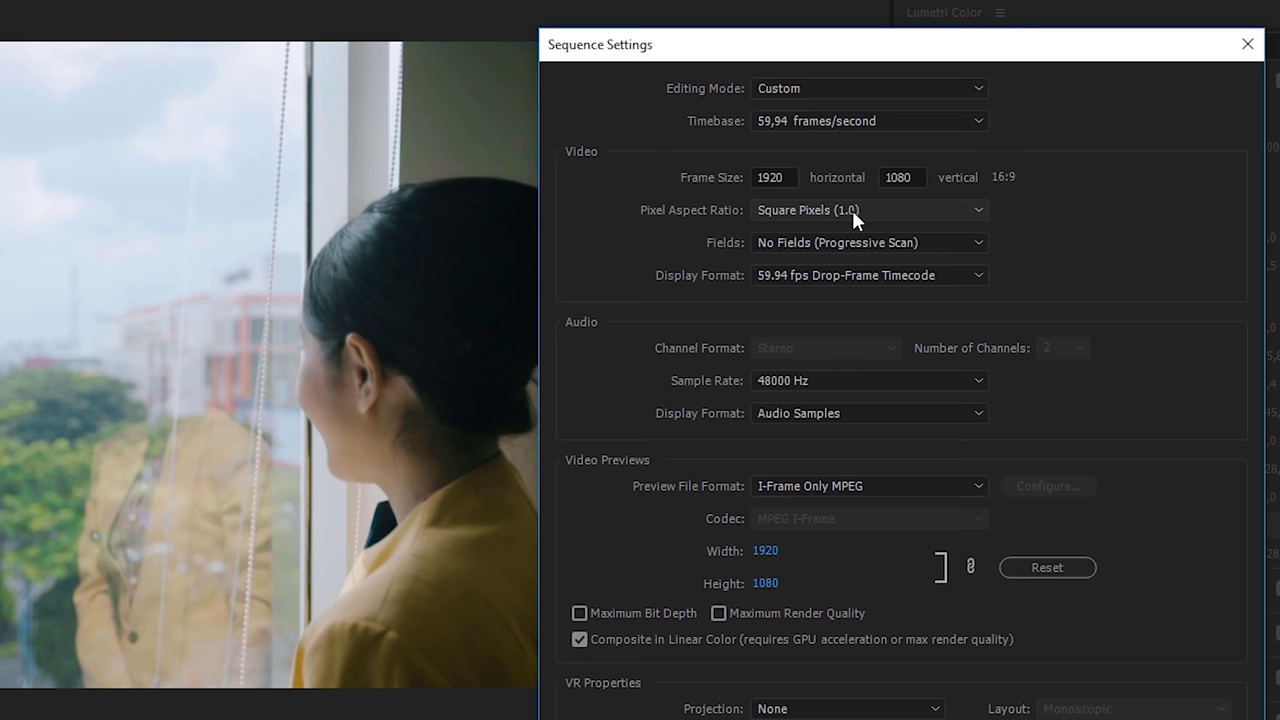
click(808, 212)
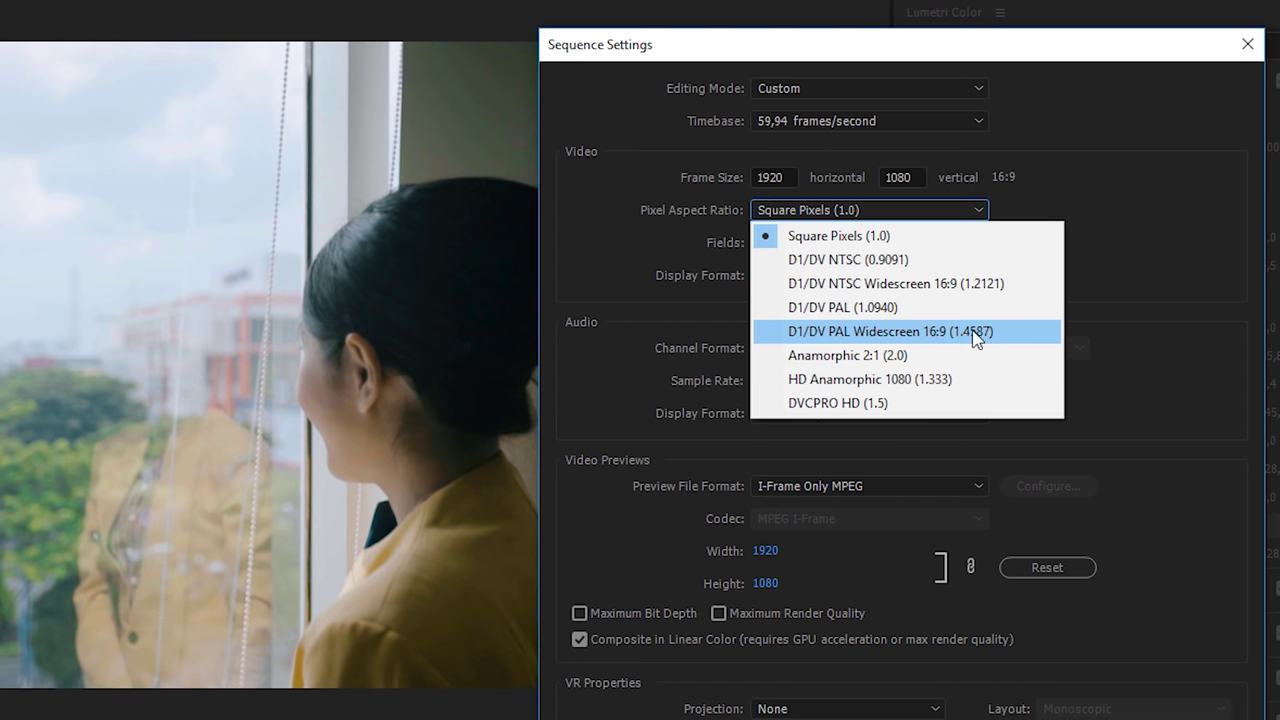
click(941, 387)
click(1107, 549)
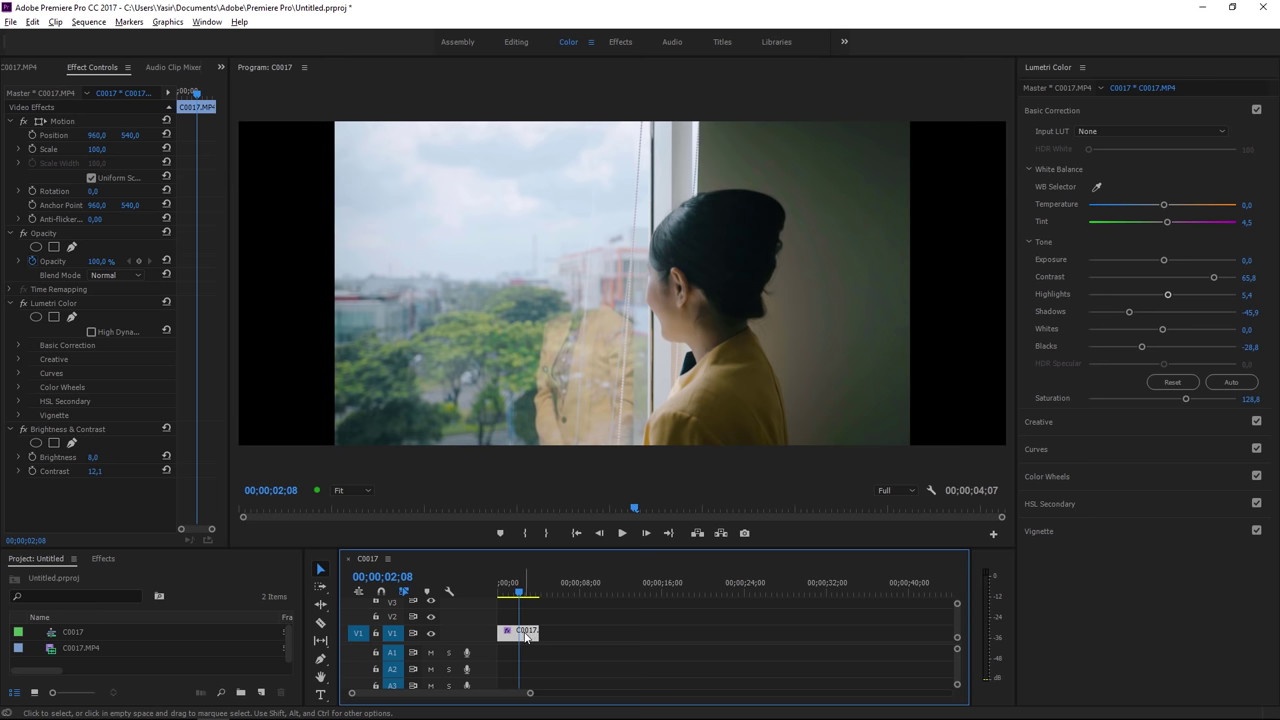
Step: Scale clip C0017 up to 133.5% and raise it to Position Y 441
click(63, 122)
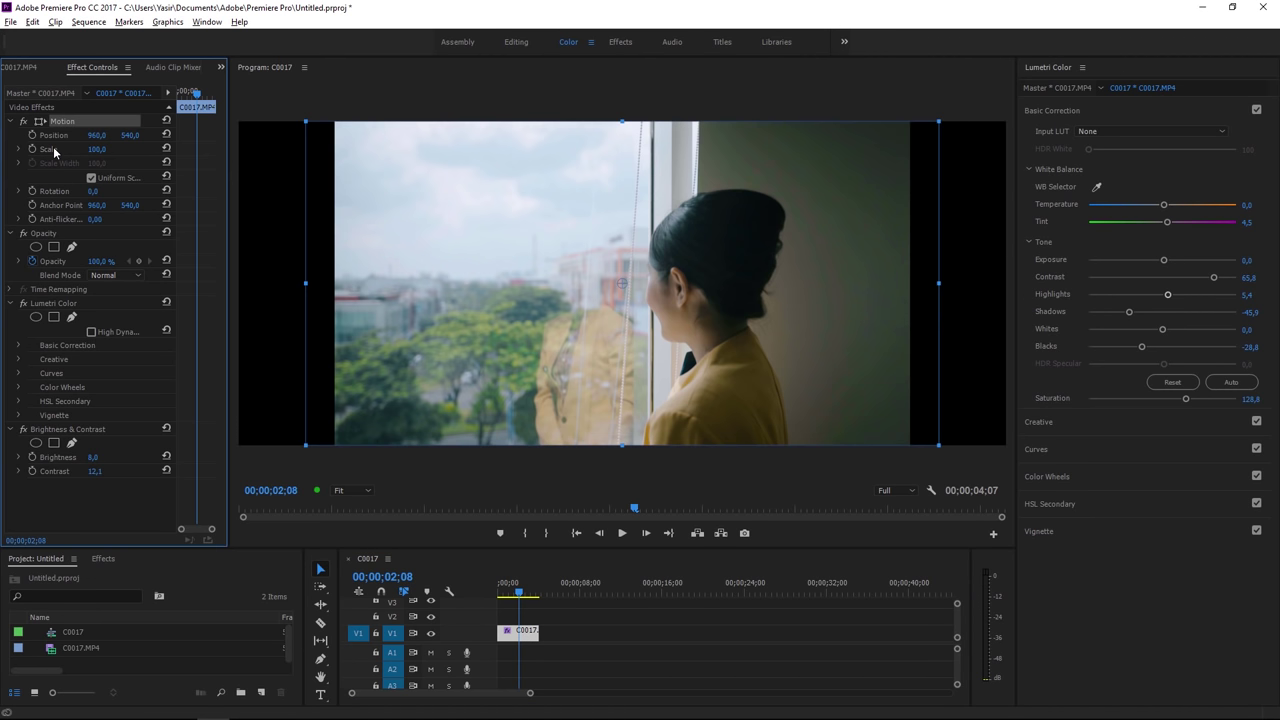
click(51, 152)
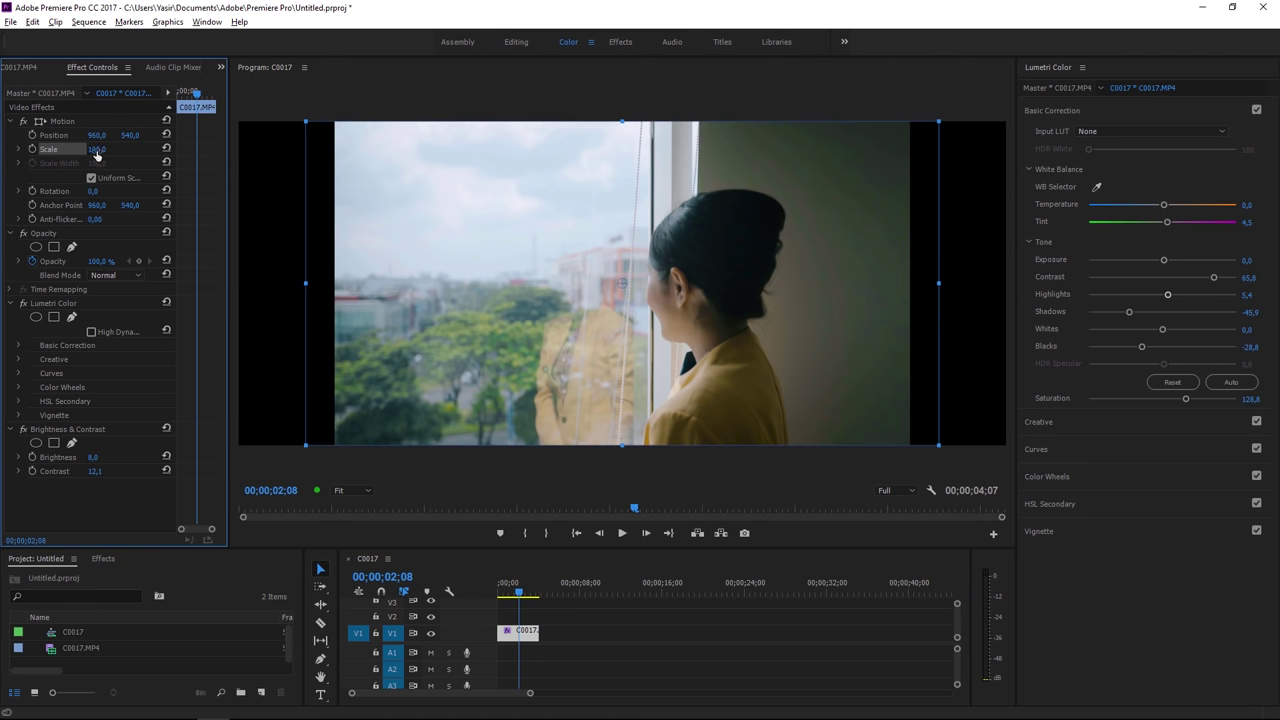
drag(96, 151, 126, 151)
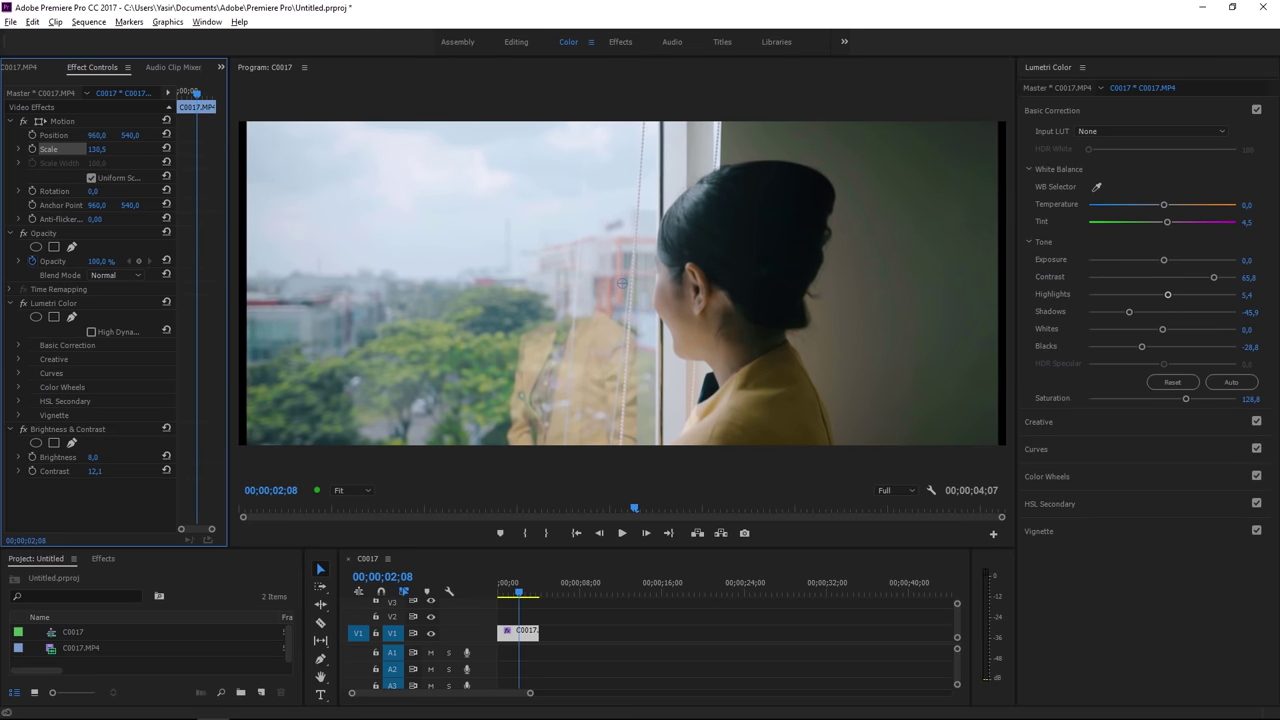
drag(126, 151, 130, 151)
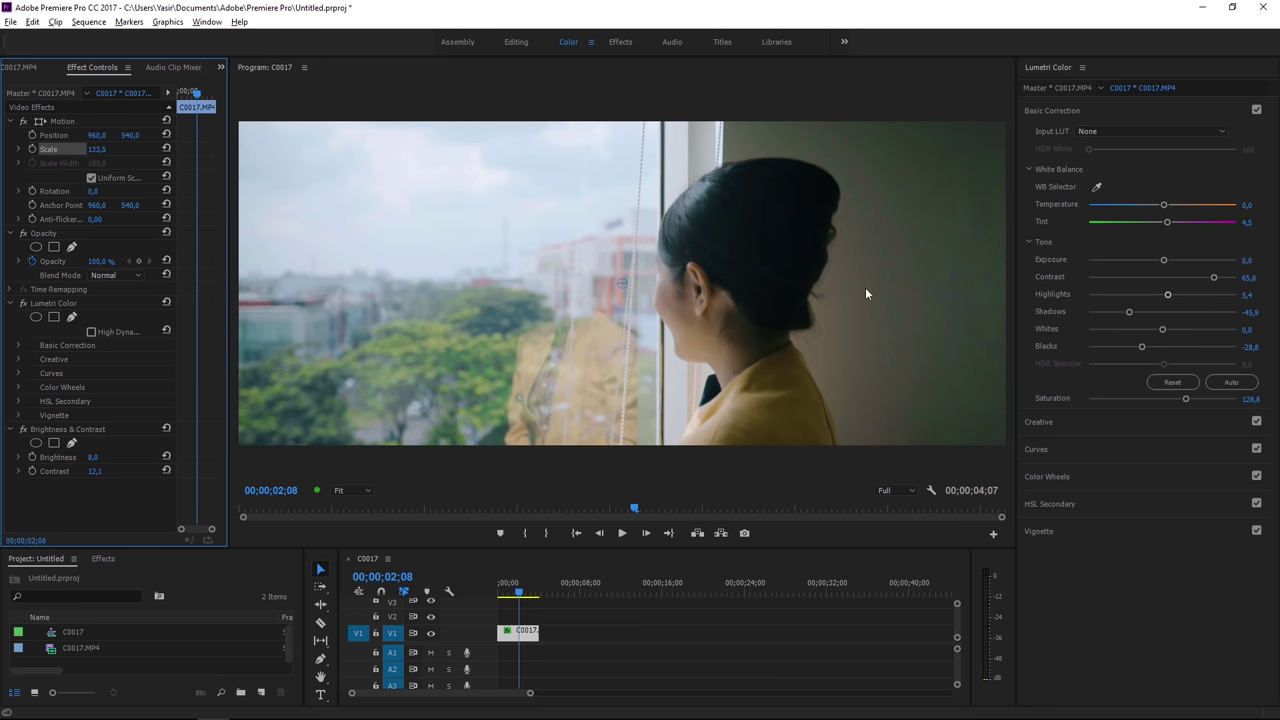
click(64, 121)
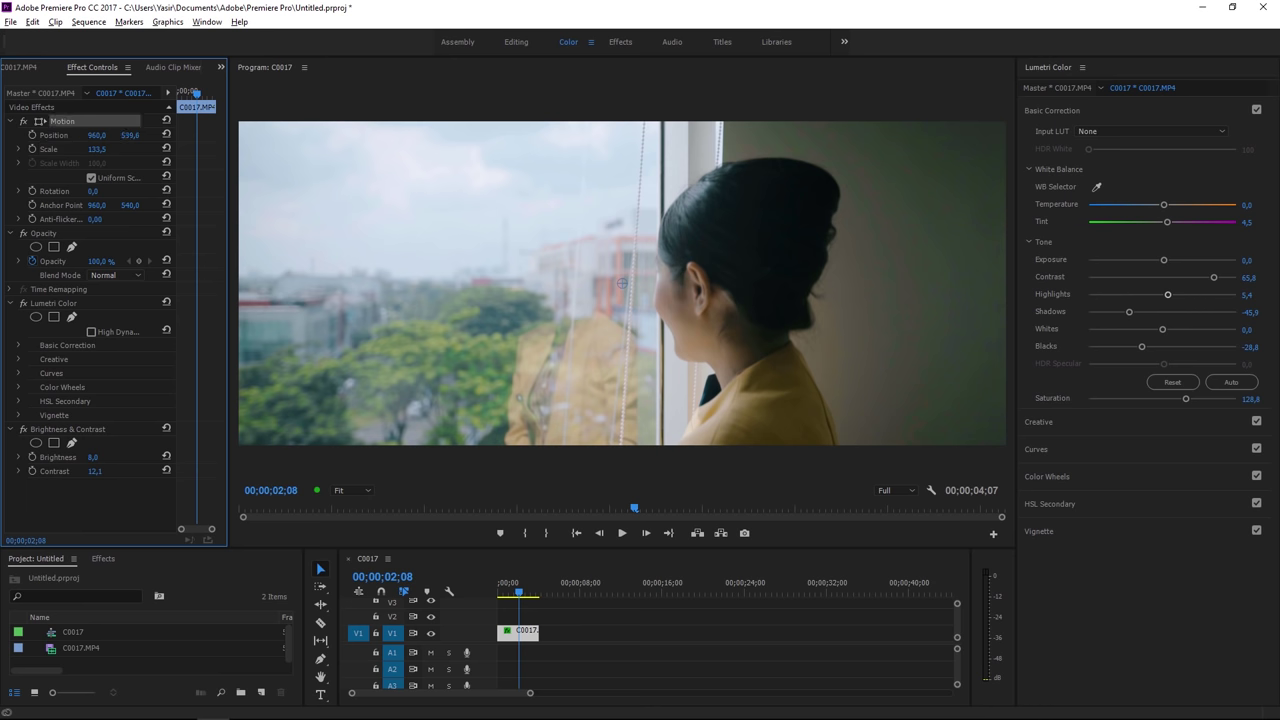
drag(129, 135, 90, 135)
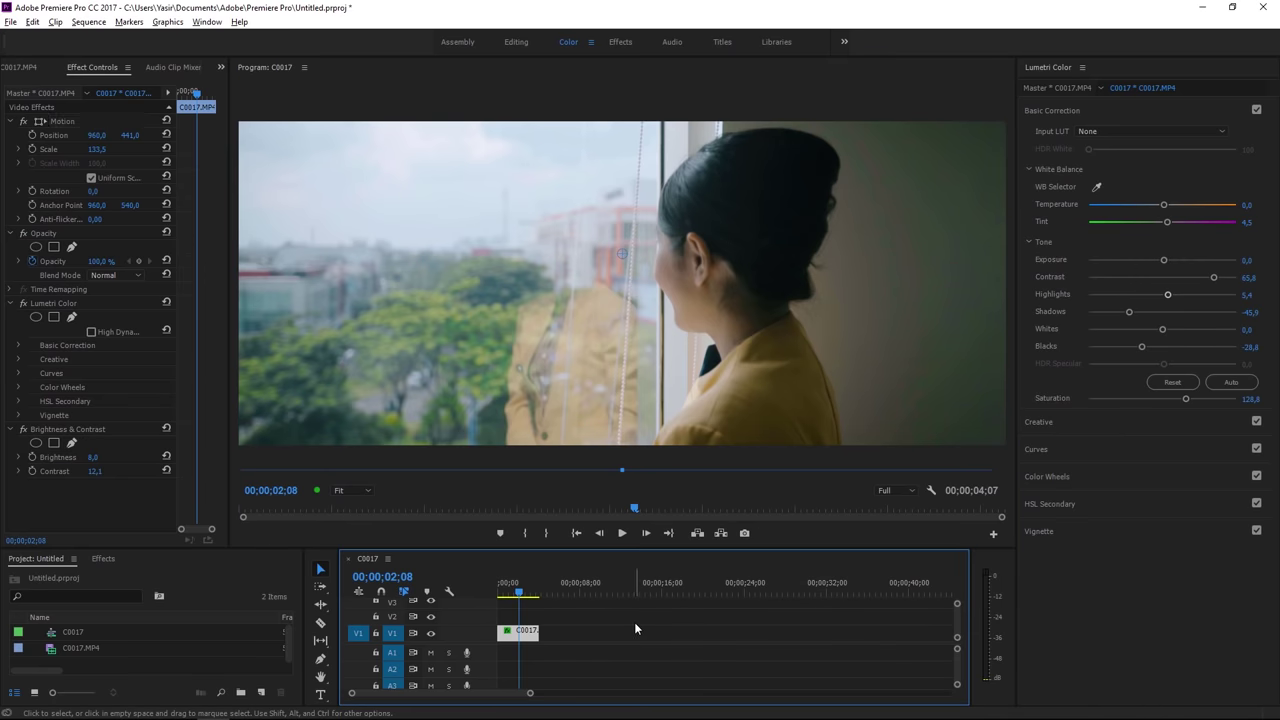
click(634, 622)
click(8, 22)
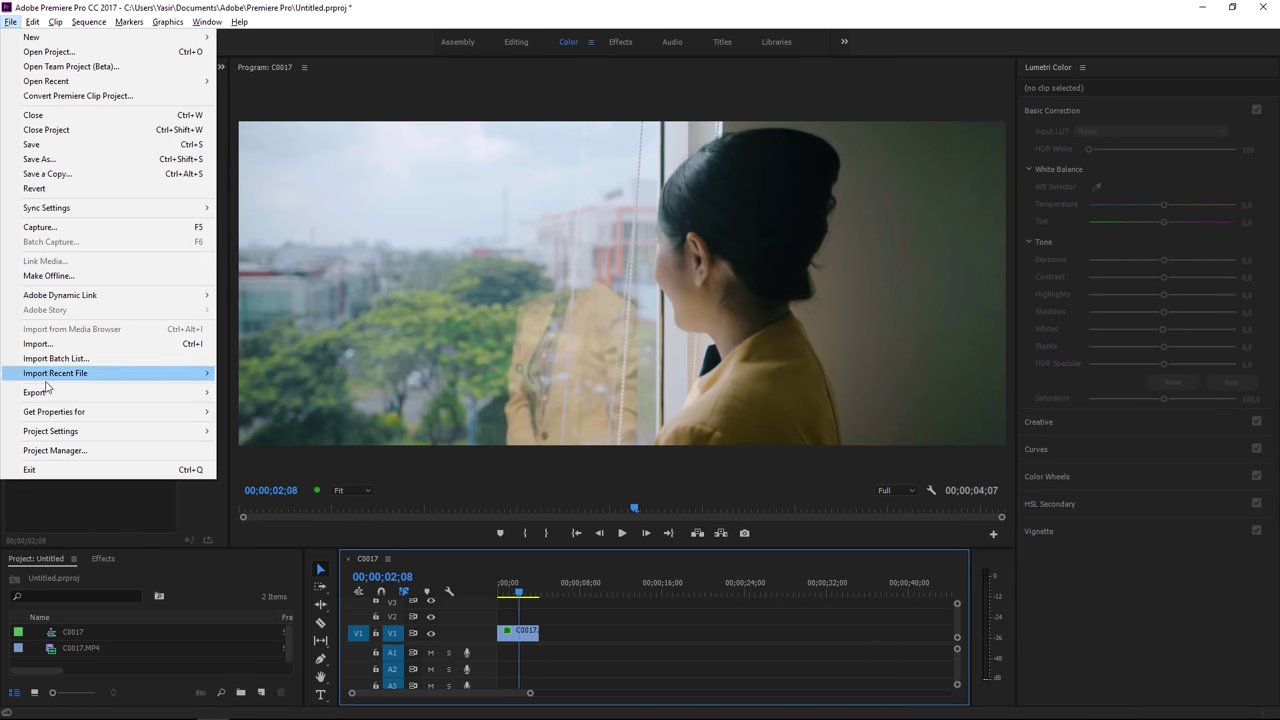
mouse_move(45, 392)
click(252, 393)
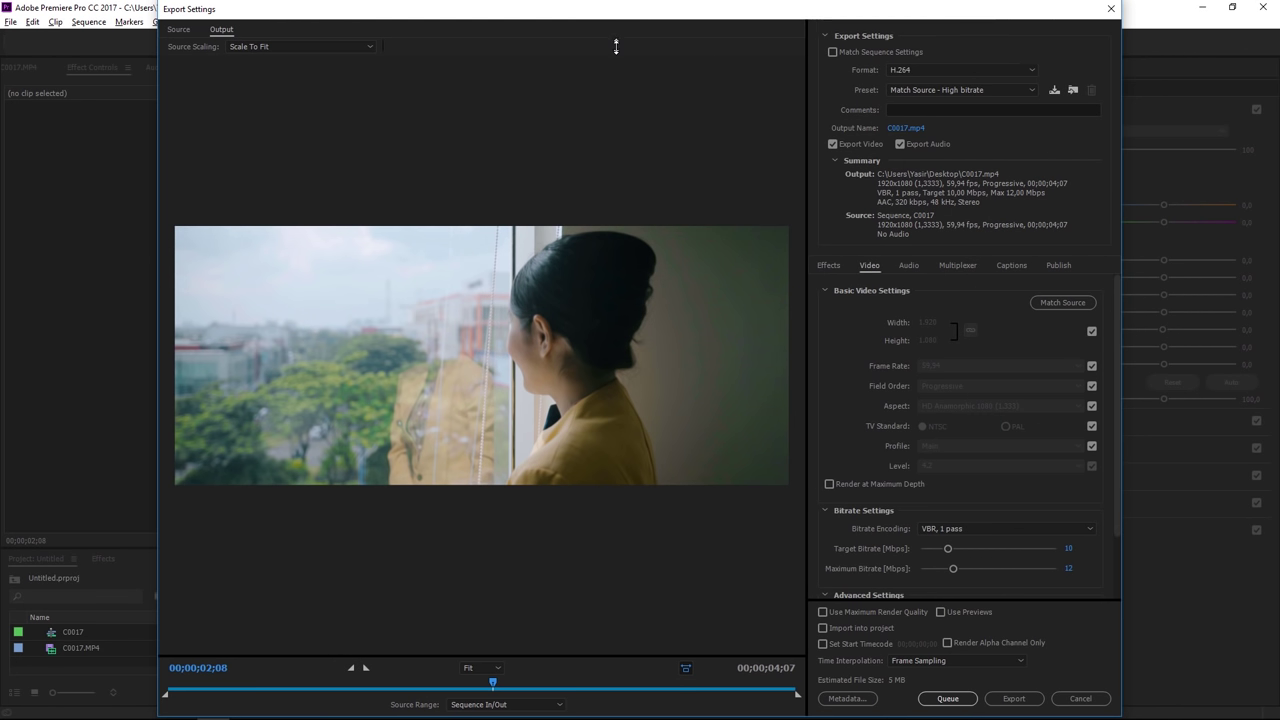
double_click(614, 12)
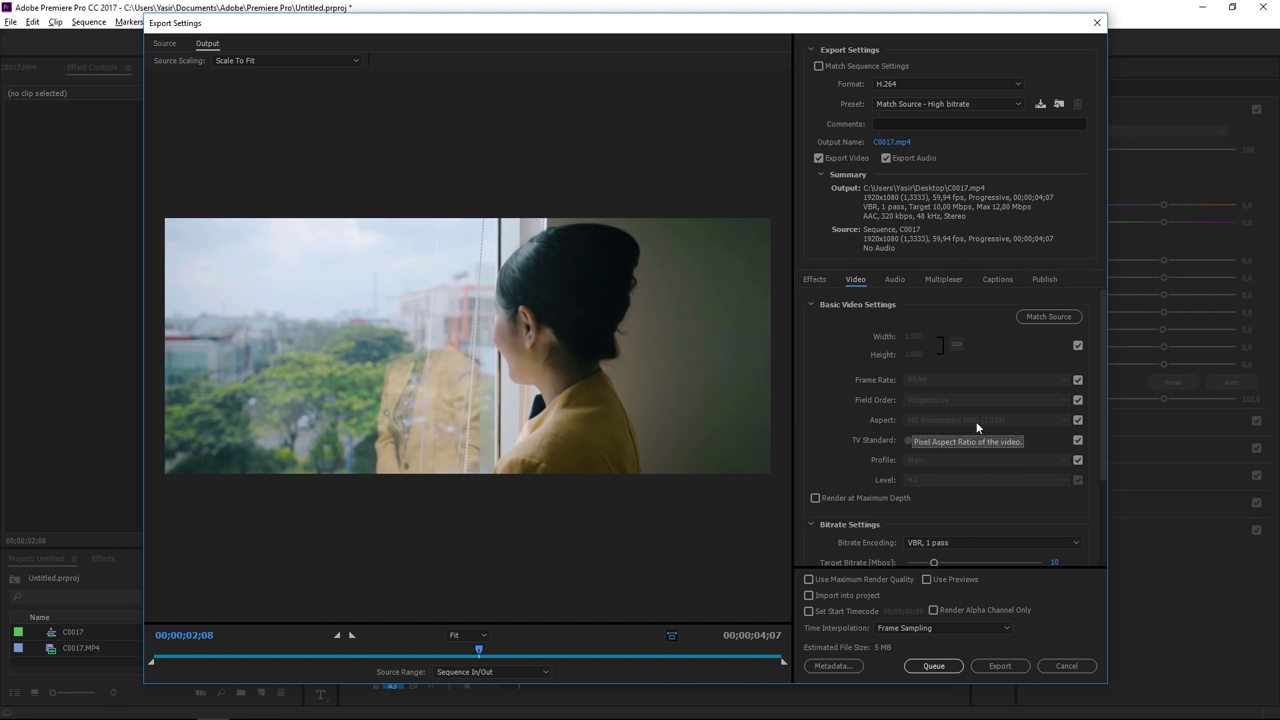
click(1077, 420)
click(962, 419)
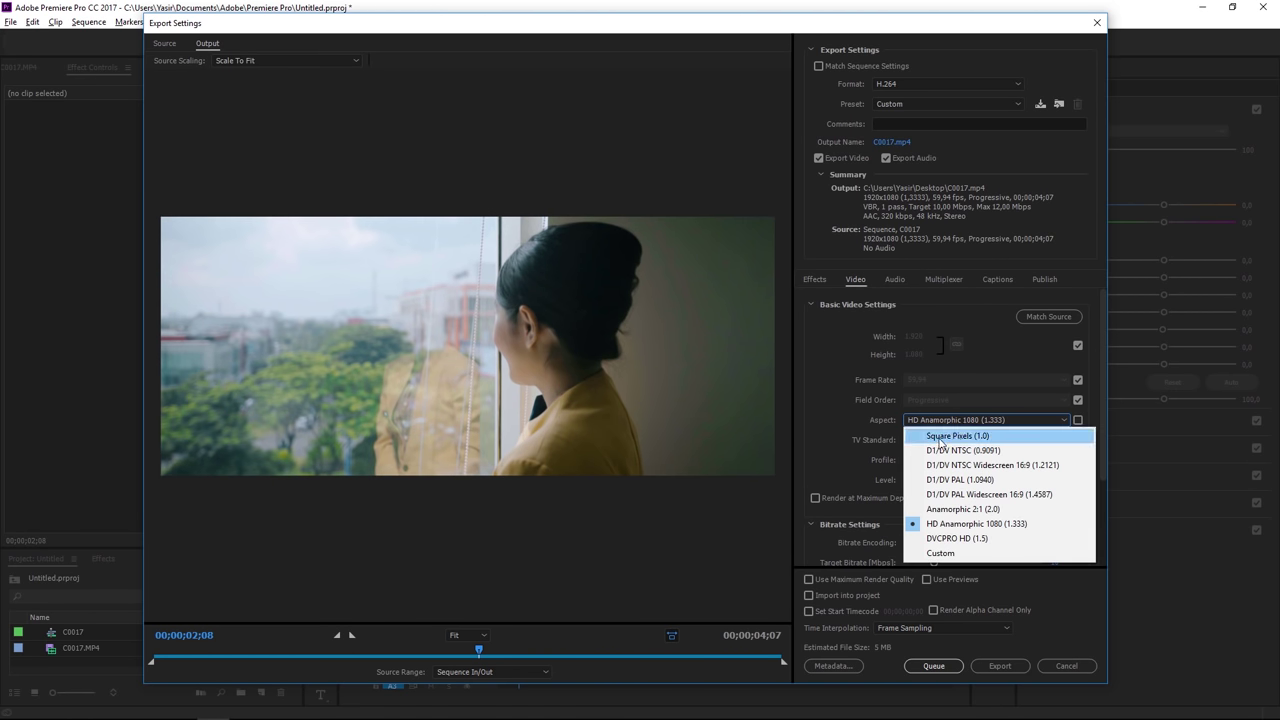
click(968, 438)
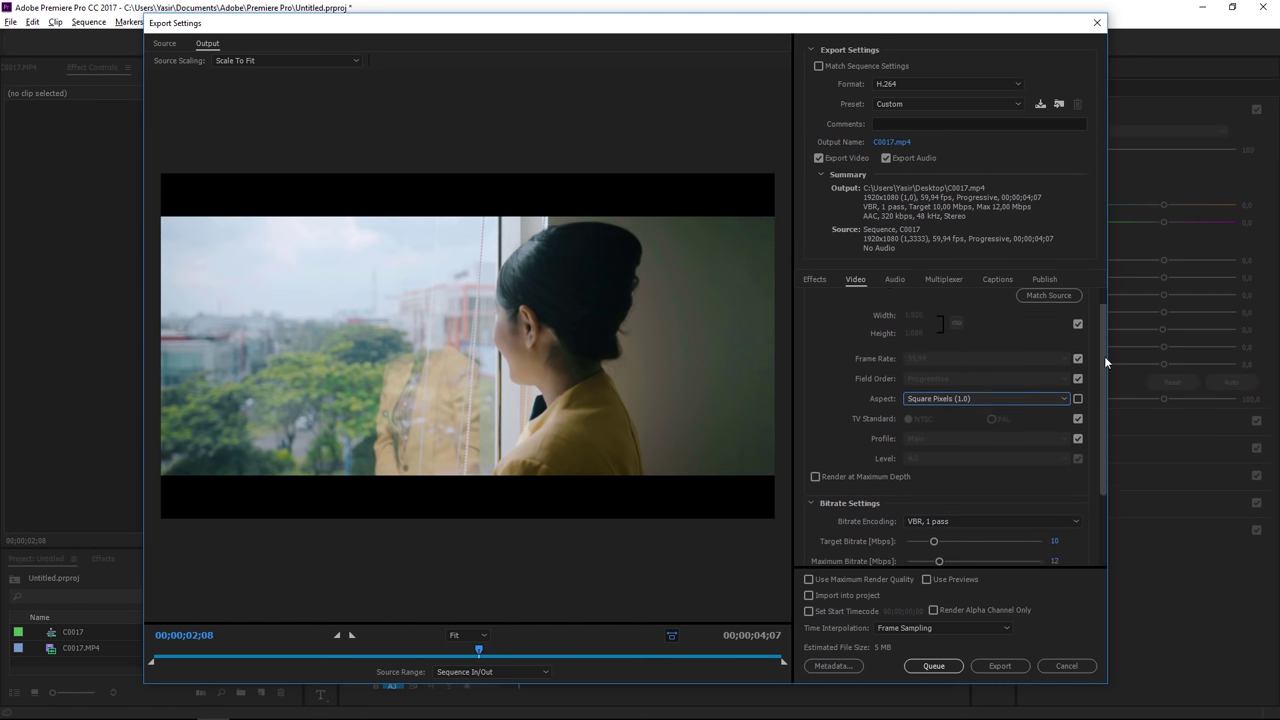
drag(1104, 354, 1104, 420)
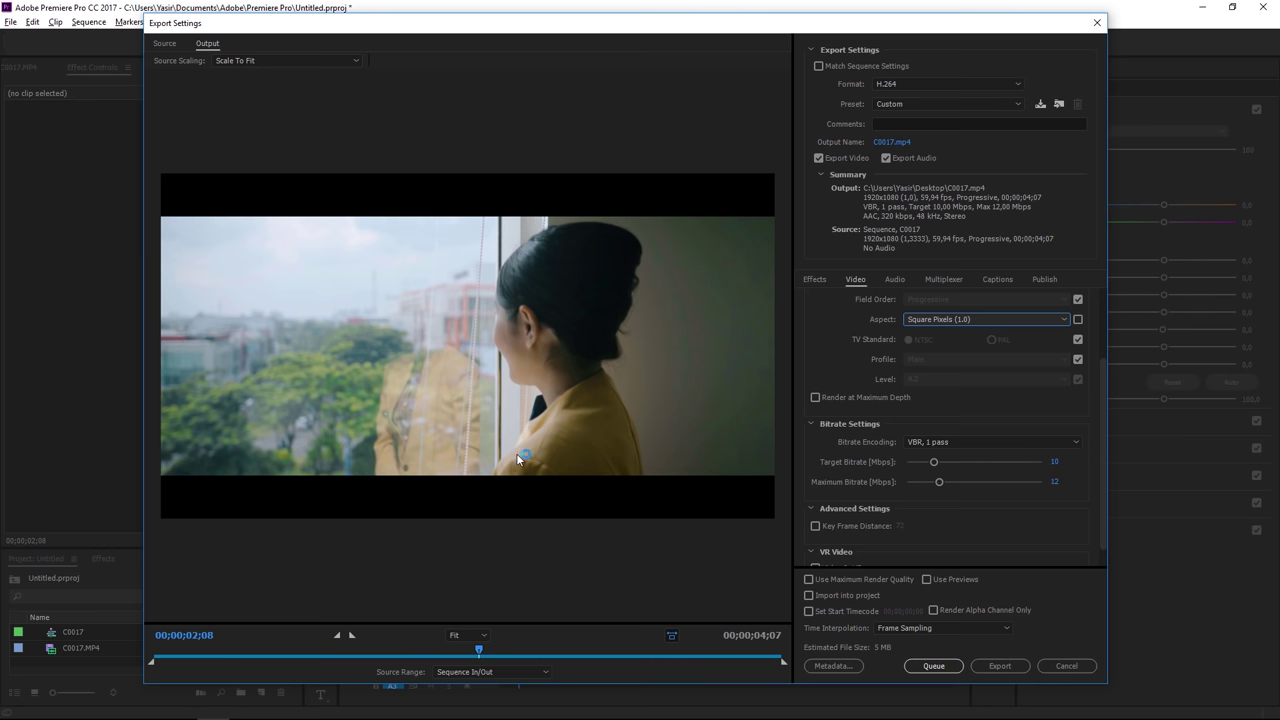
click(1075, 667)
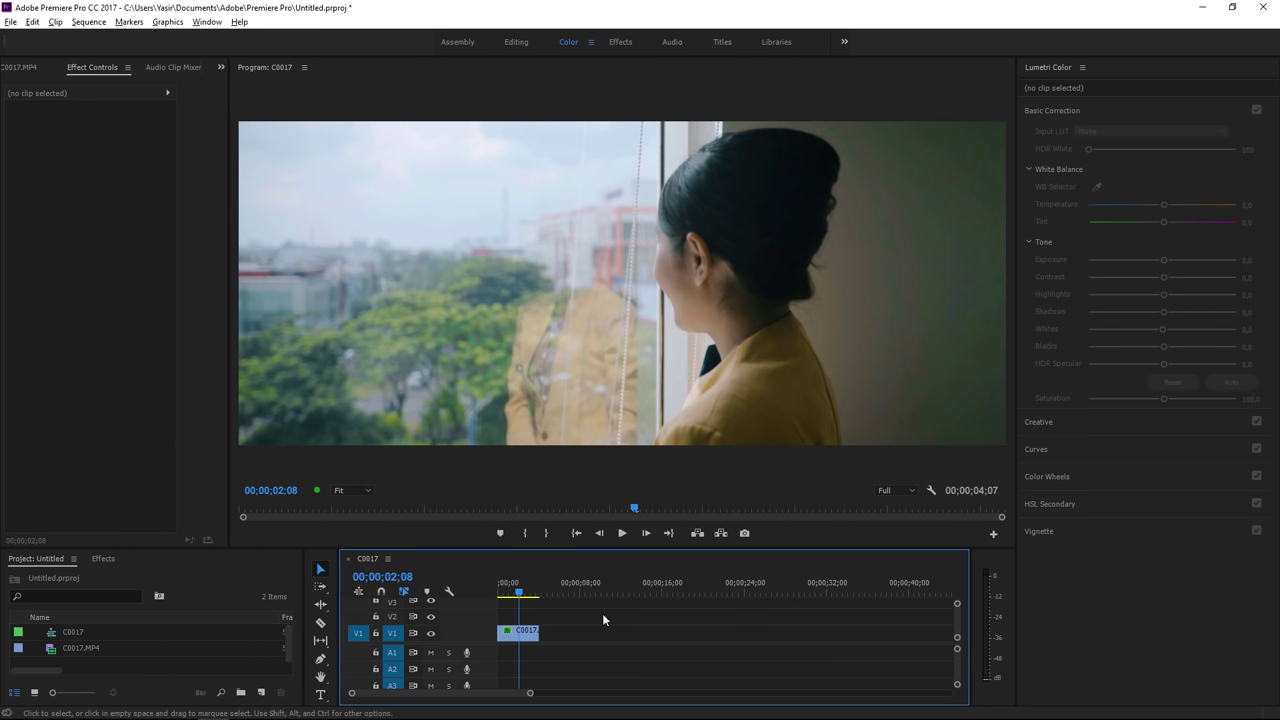
Step: Switch the sequence's pixel aspect ratio back to Square Pixels (1.0)
click(88, 21)
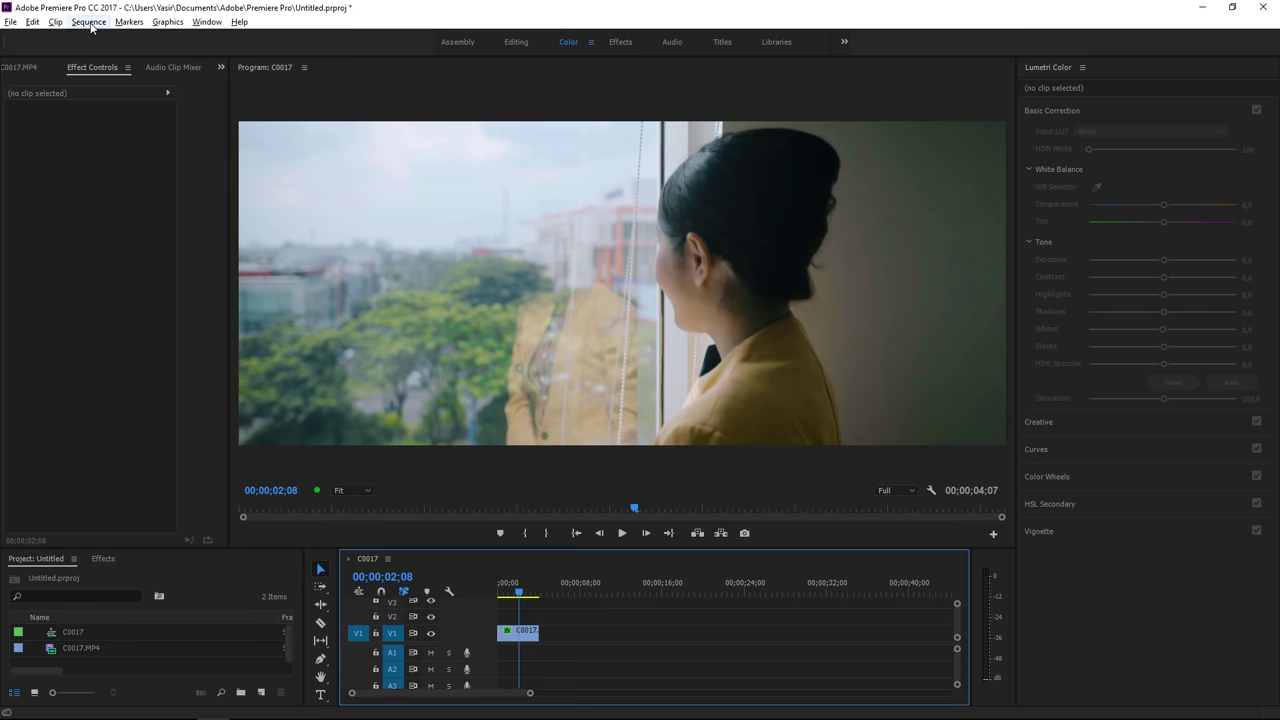
click(141, 45)
click(615, 173)
click(610, 168)
click(573, 225)
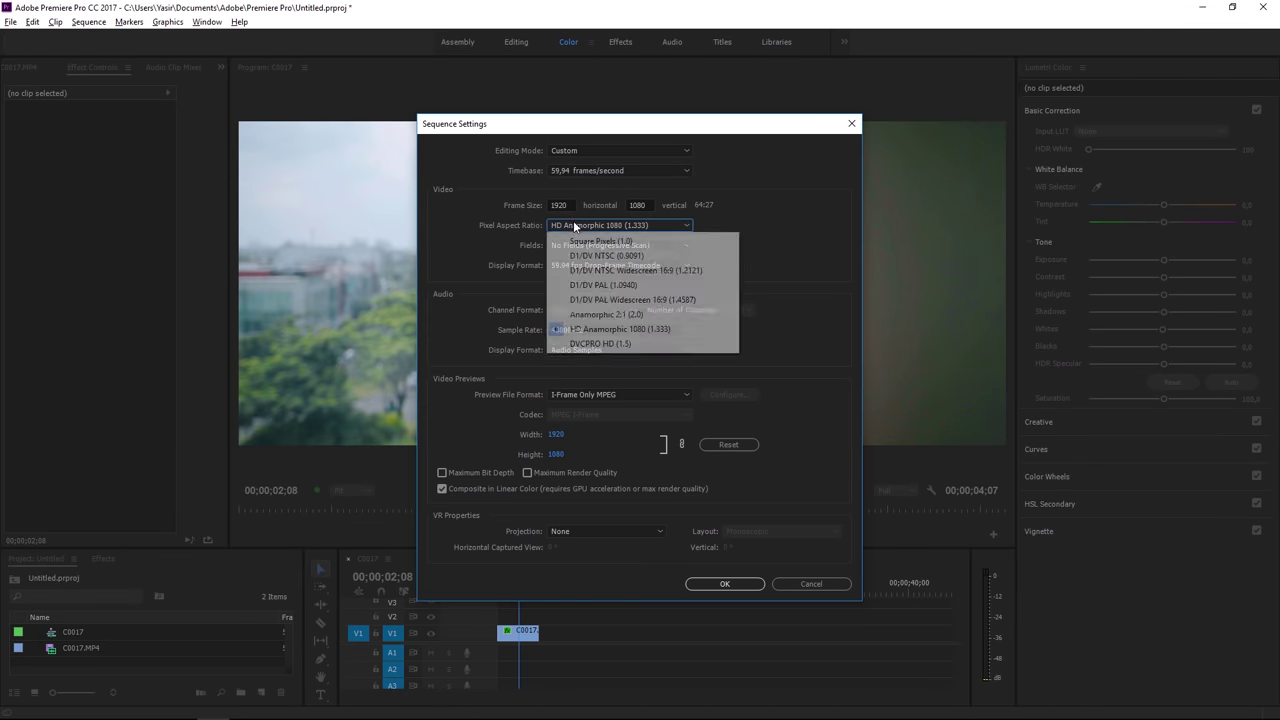
click(600, 241)
click(725, 585)
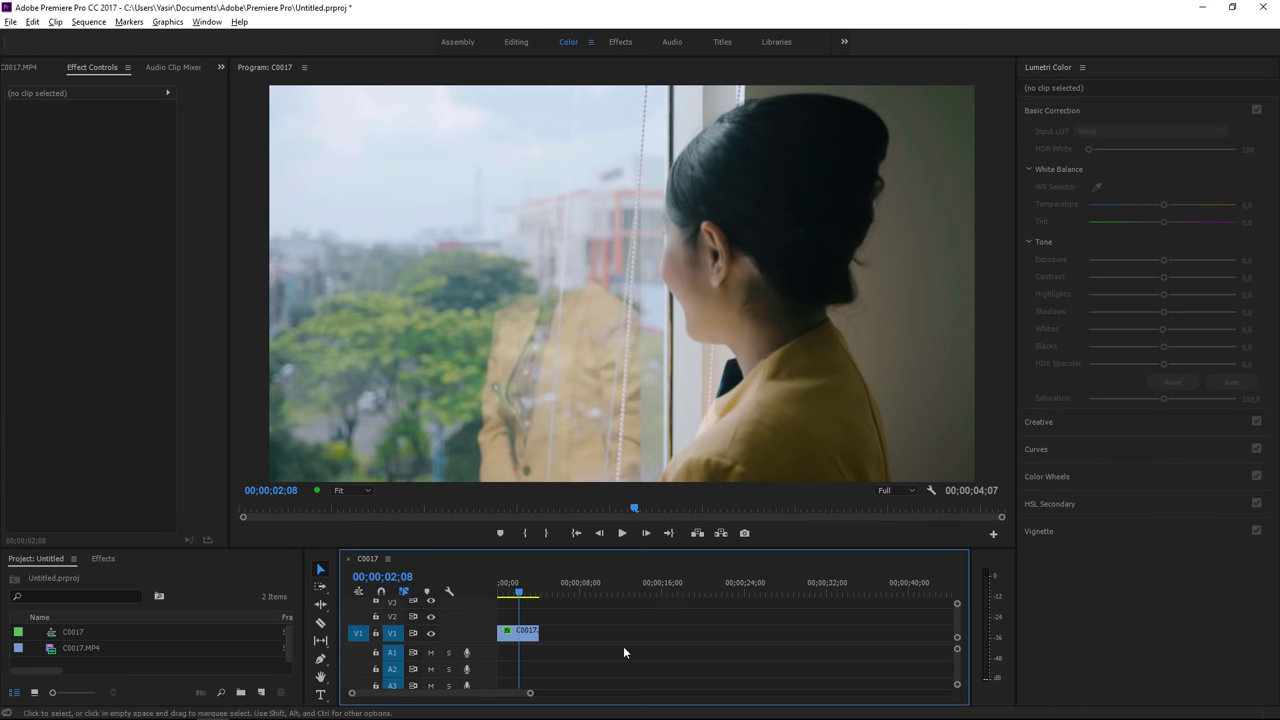
Step: Select C0017, make the bottom panels taller, and bring up the Project panel's new item types
click(522, 631)
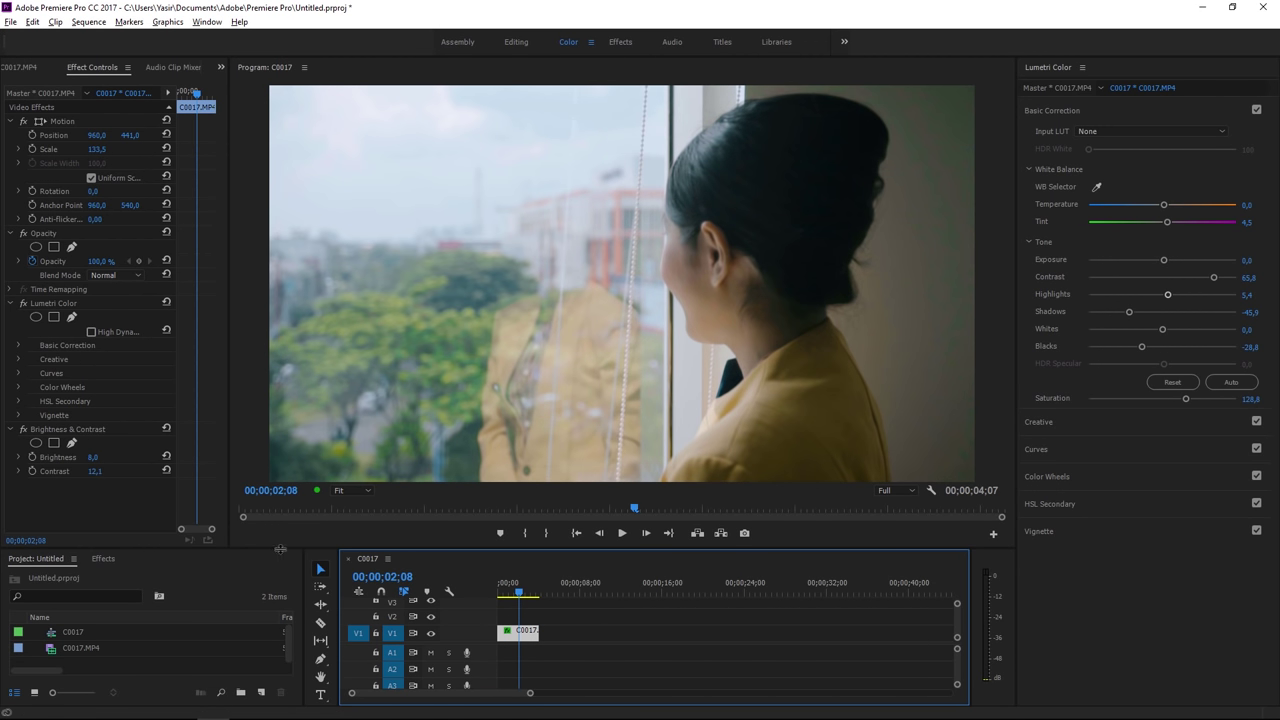
drag(280, 548, 280, 462)
click(190, 605)
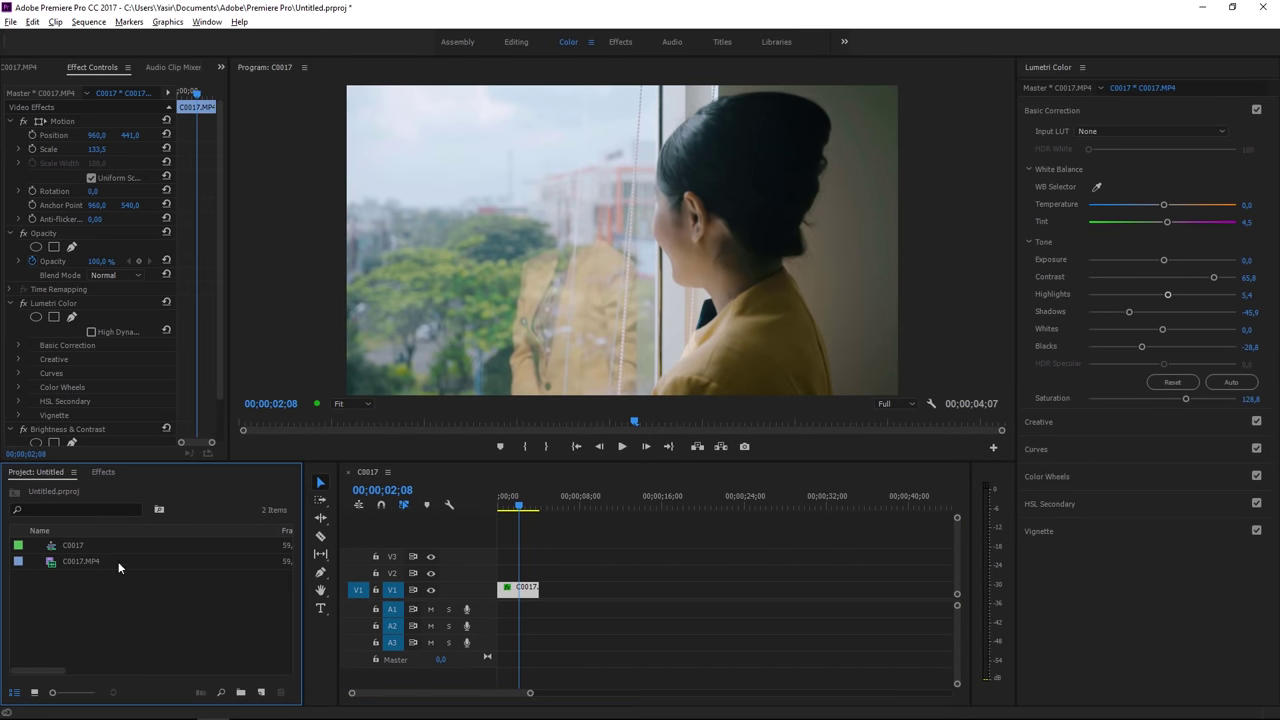
click(261, 692)
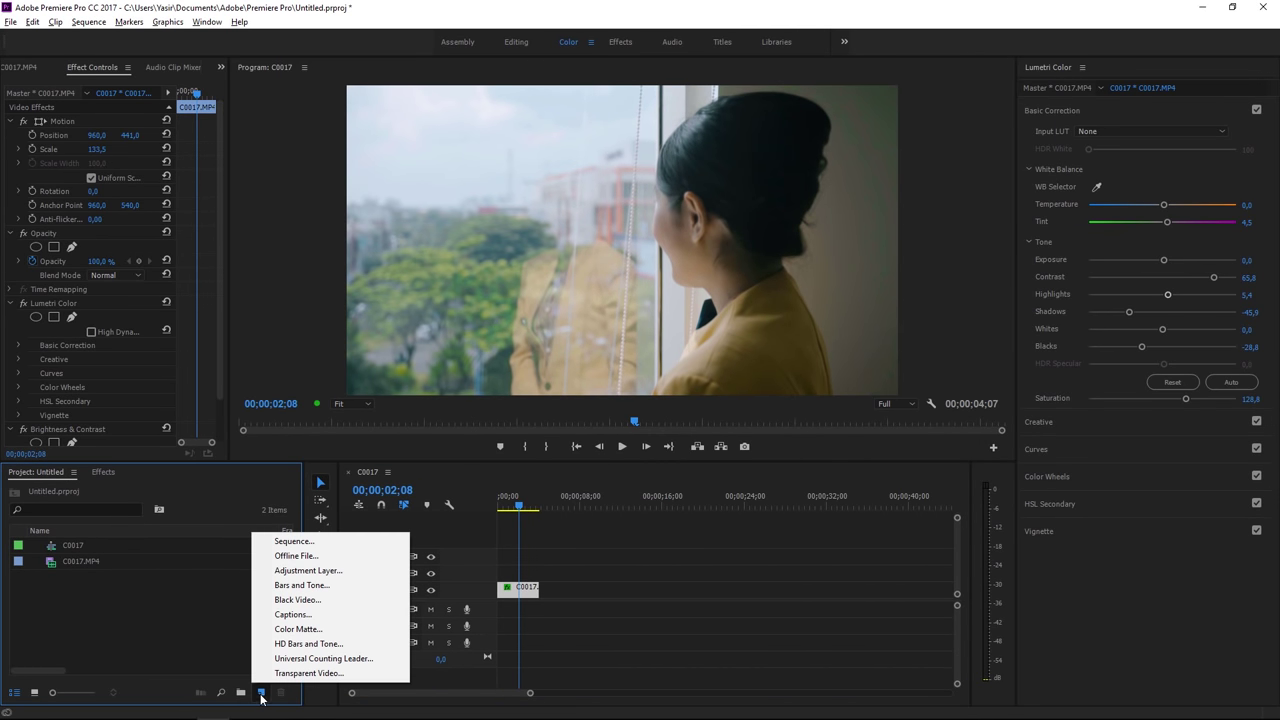
Step: Create a Black Video item, place it on V2, and copy it up onto V3
click(306, 600)
click(670, 413)
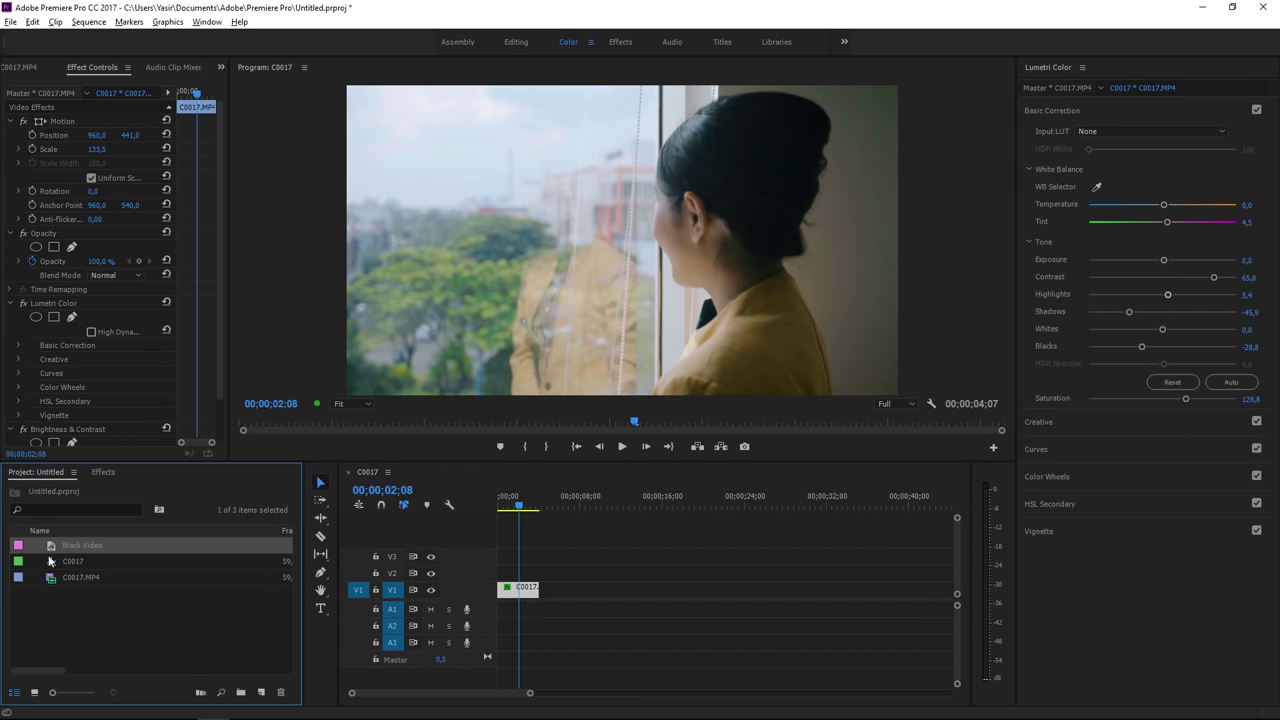
drag(52, 548, 480, 576)
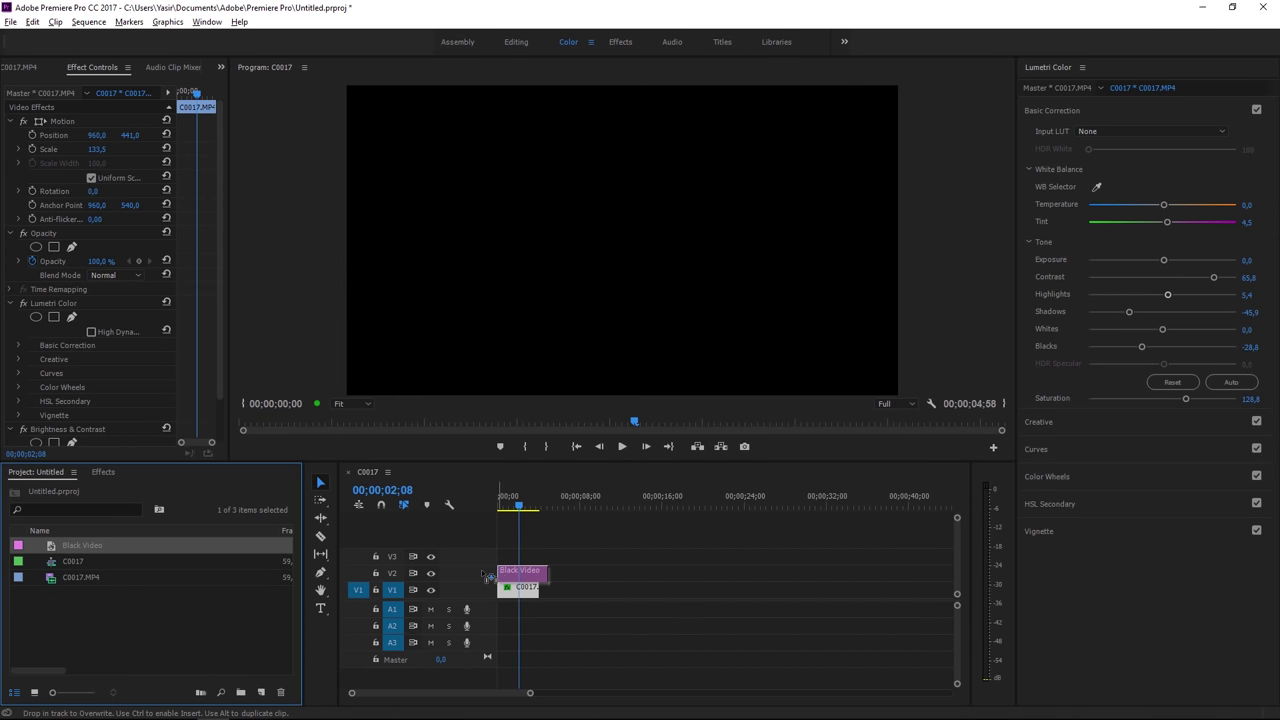
click(532, 574)
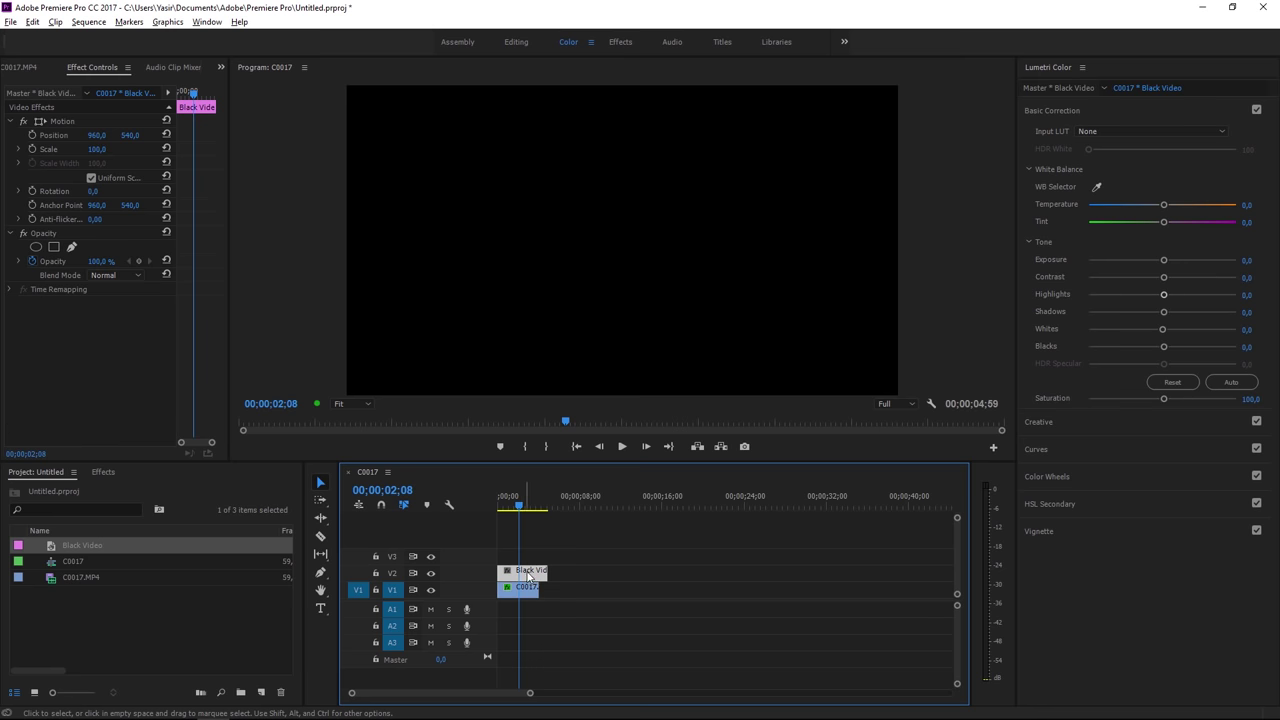
drag(532, 578, 521, 555)
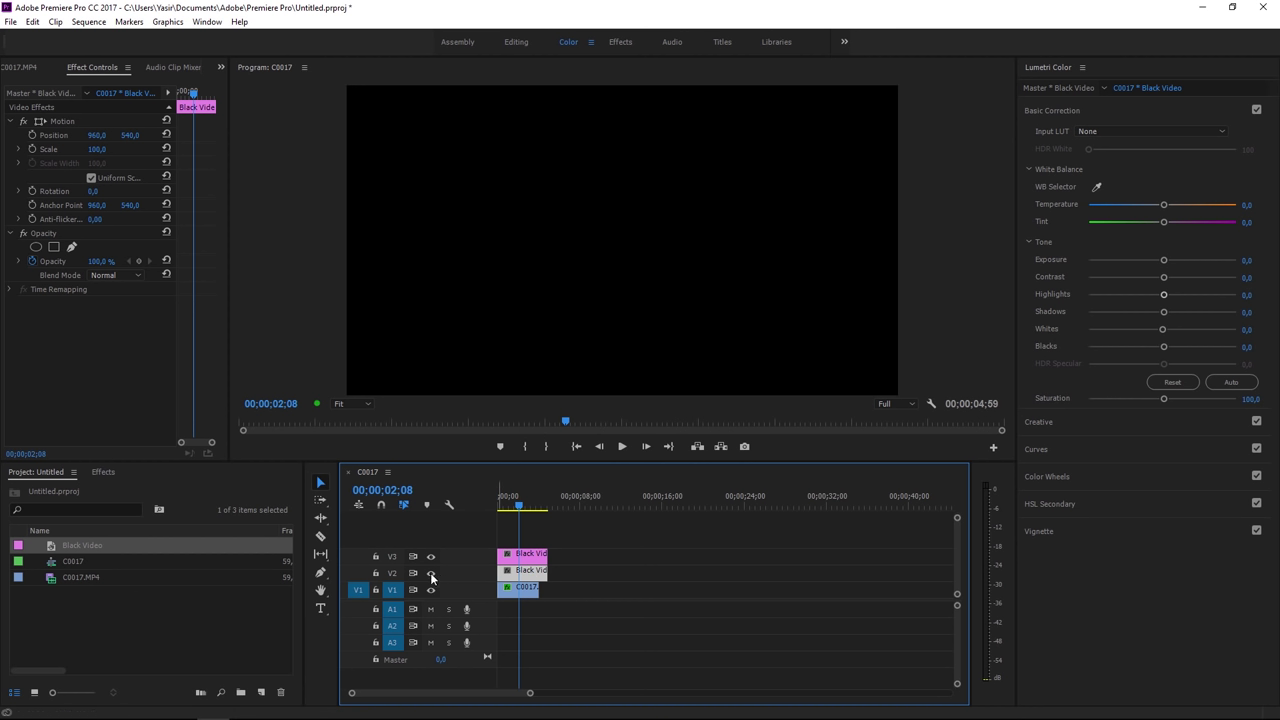
Step: Toggle track V2's output and reselect the V2 Black Video layer for effects
click(431, 573)
click(530, 570)
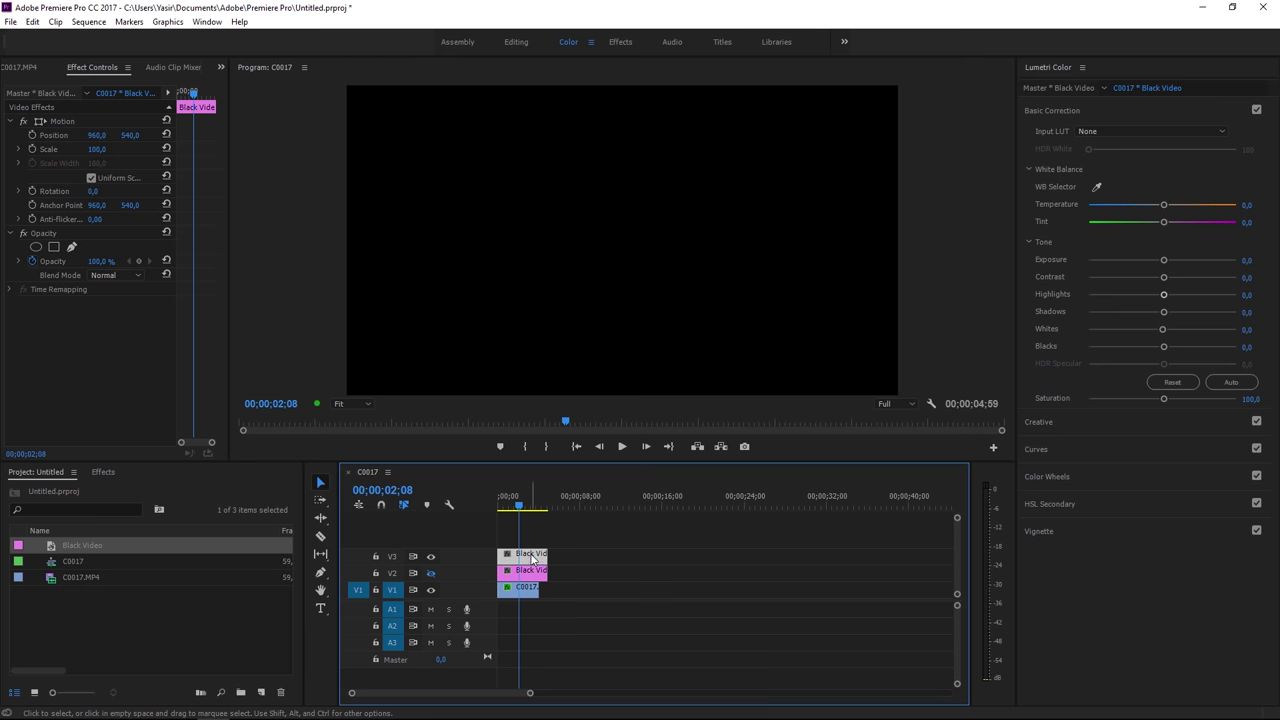
click(103, 471)
click(83, 490)
Step: Apply Crop to the V2 Black Video with Top at 90%, then nudge it higher for a thinner bar
text(crop)
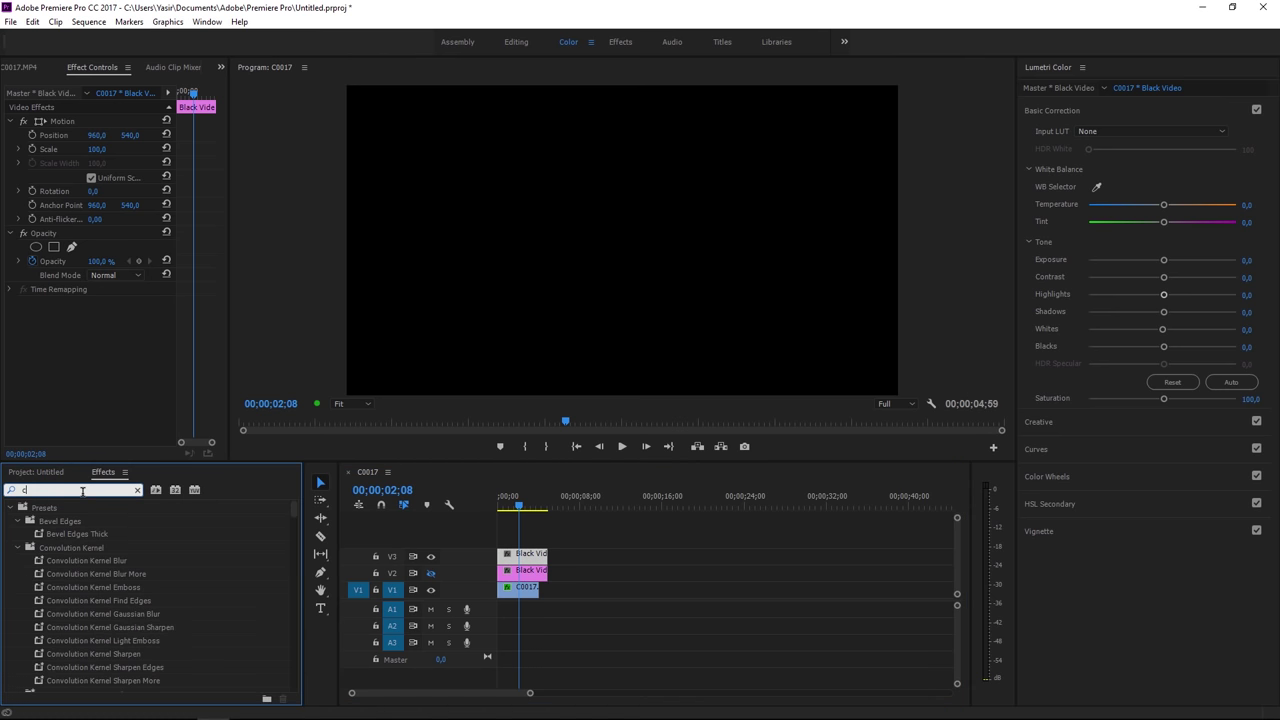
drag(54, 587, 530, 558)
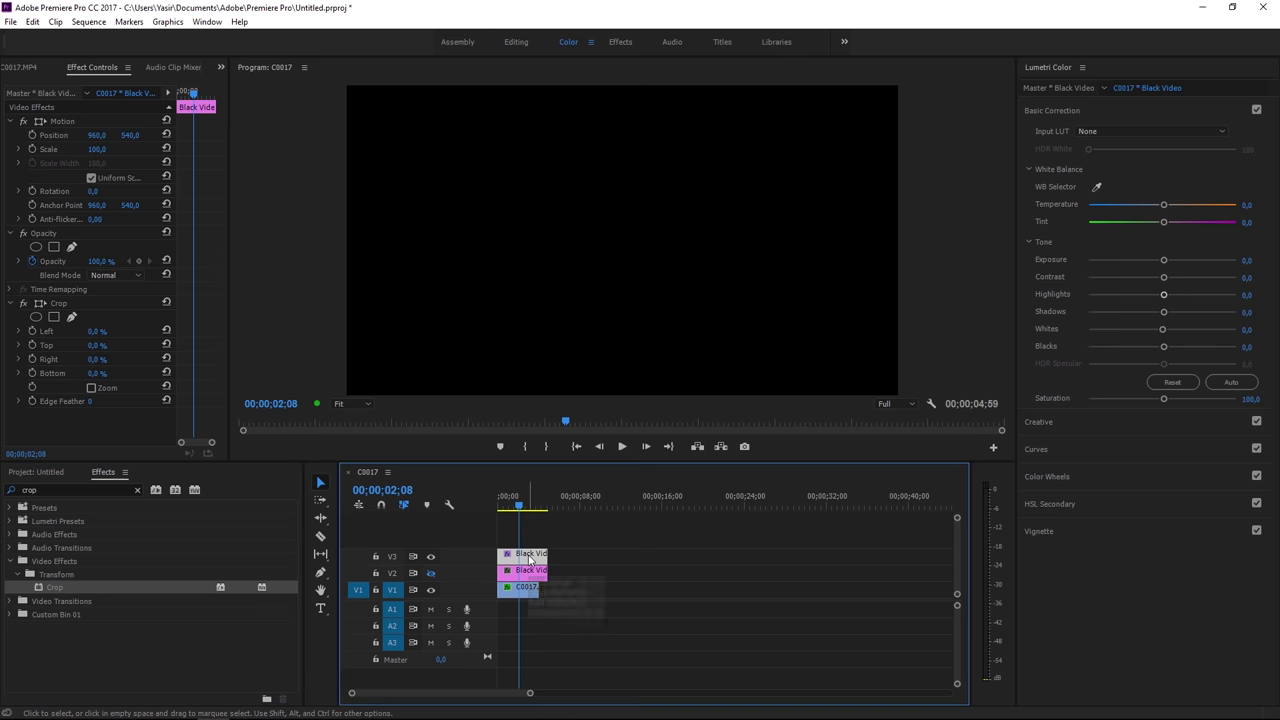
click(58, 303)
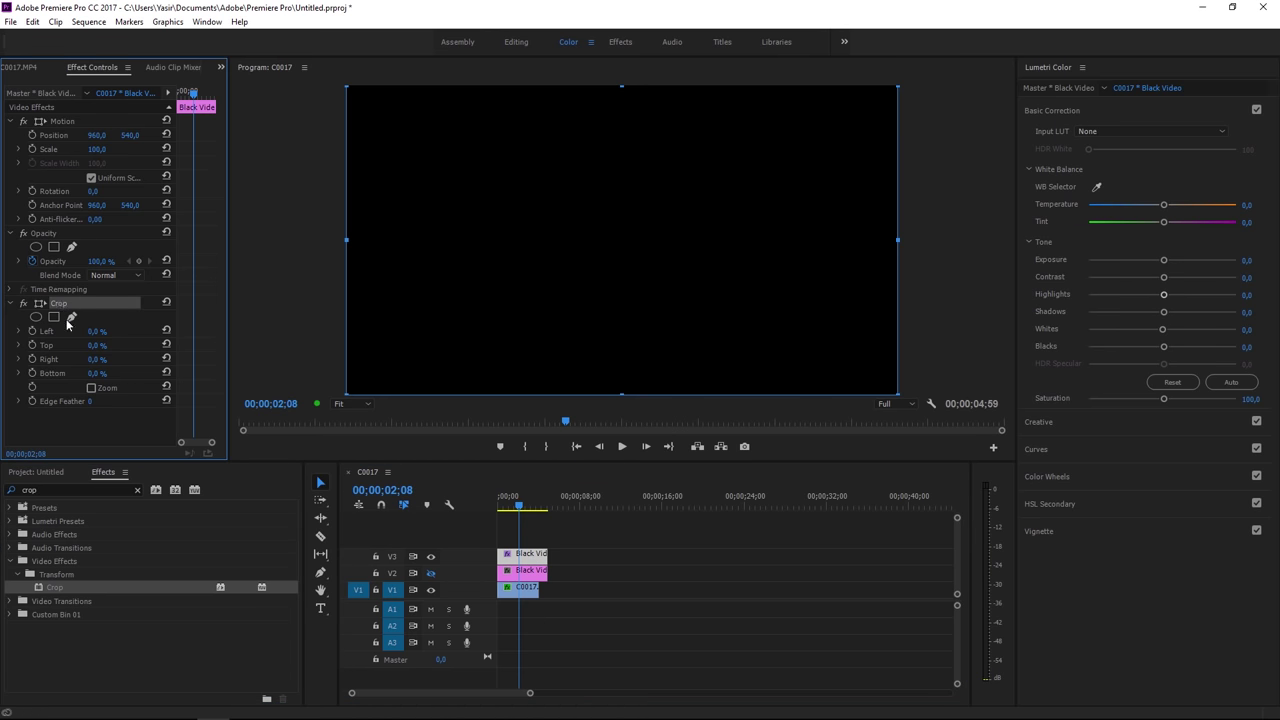
click(95, 345)
text(90)
click(272, 338)
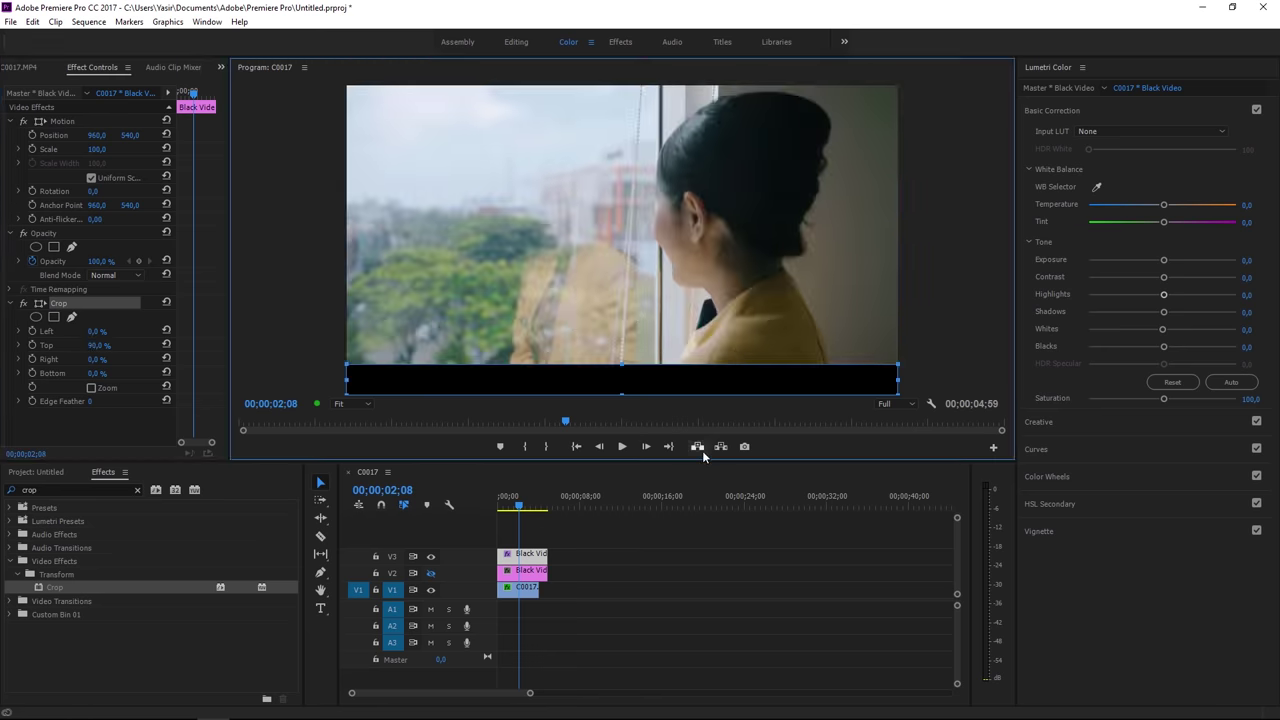
drag(700, 461, 700, 511)
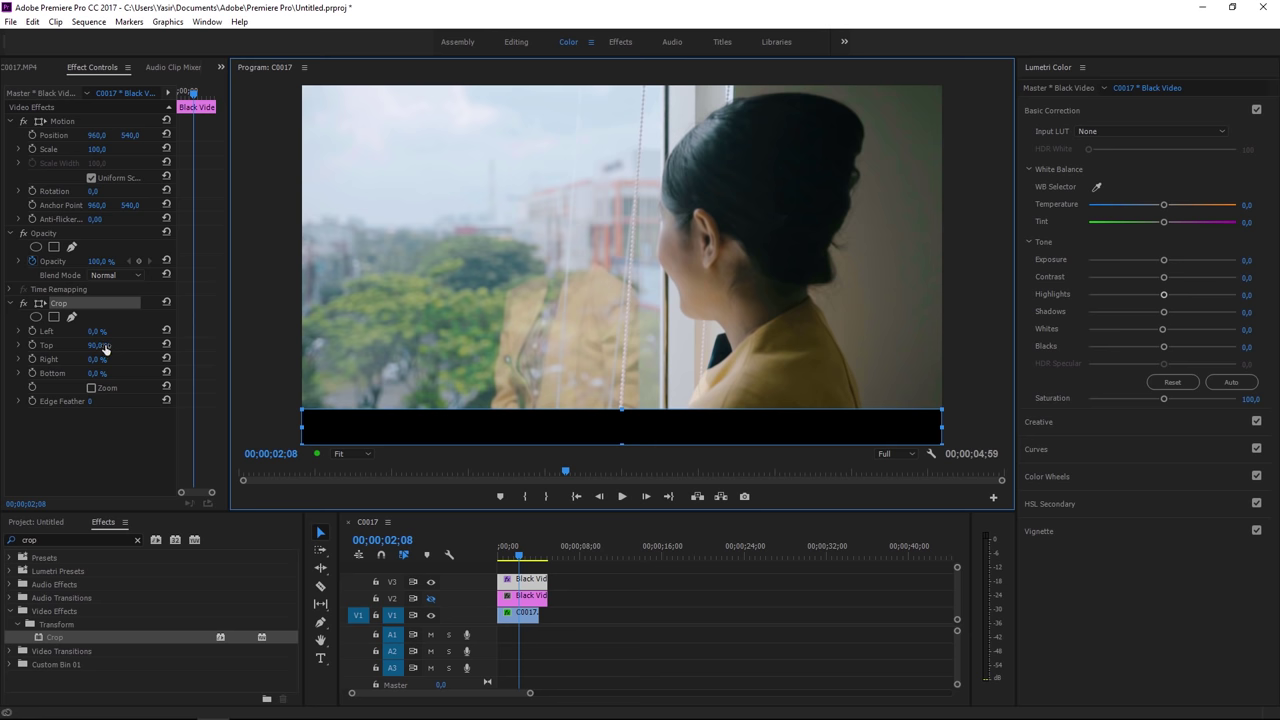
mouse_move(100, 346)
mouse_down()
mouse_move(140, 346)
mouse_move(124, 357)
mouse_up()
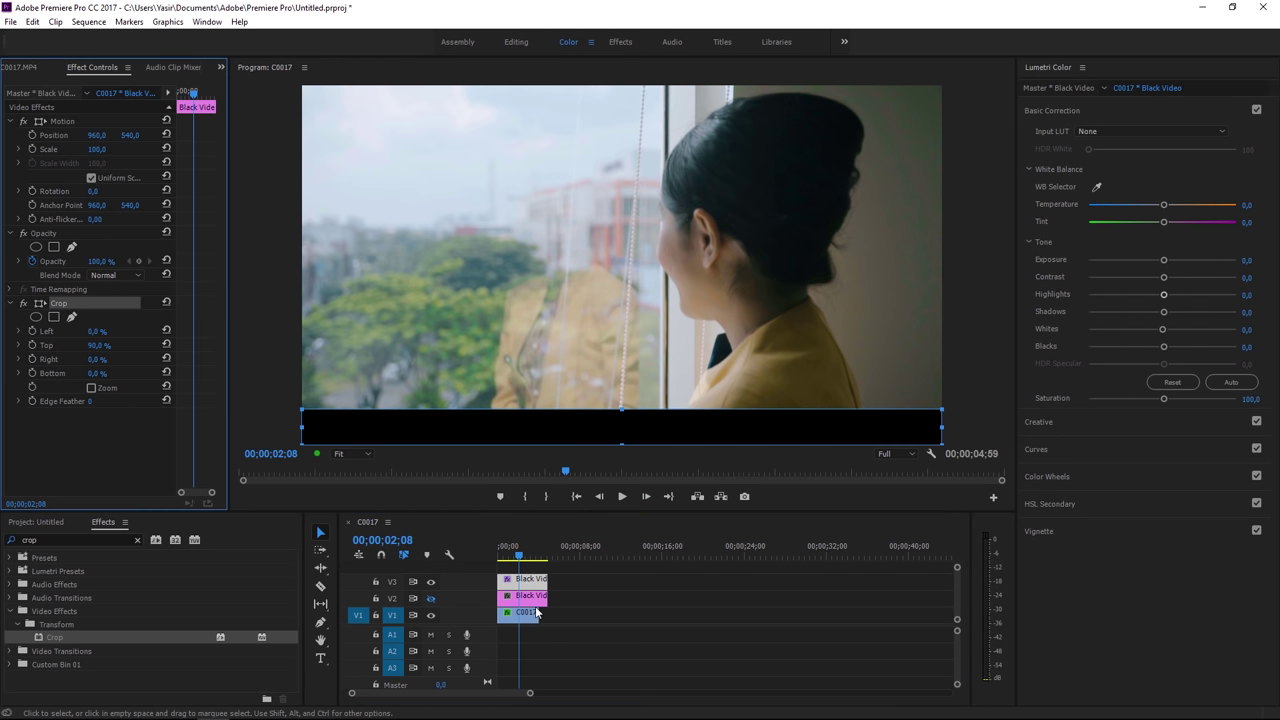
Step: Paste the Crop effect onto the V3 Black Video and reset its Top crop to 0
click(525, 579)
right_click(77, 324)
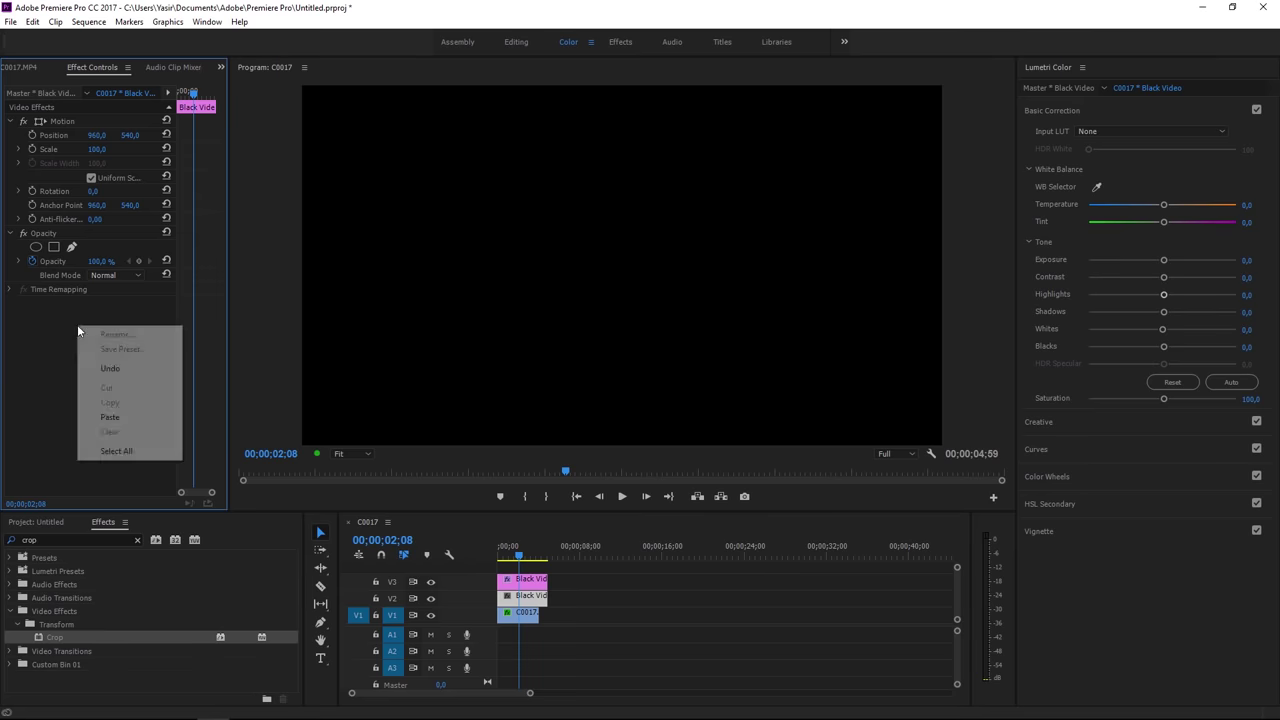
click(117, 421)
click(63, 305)
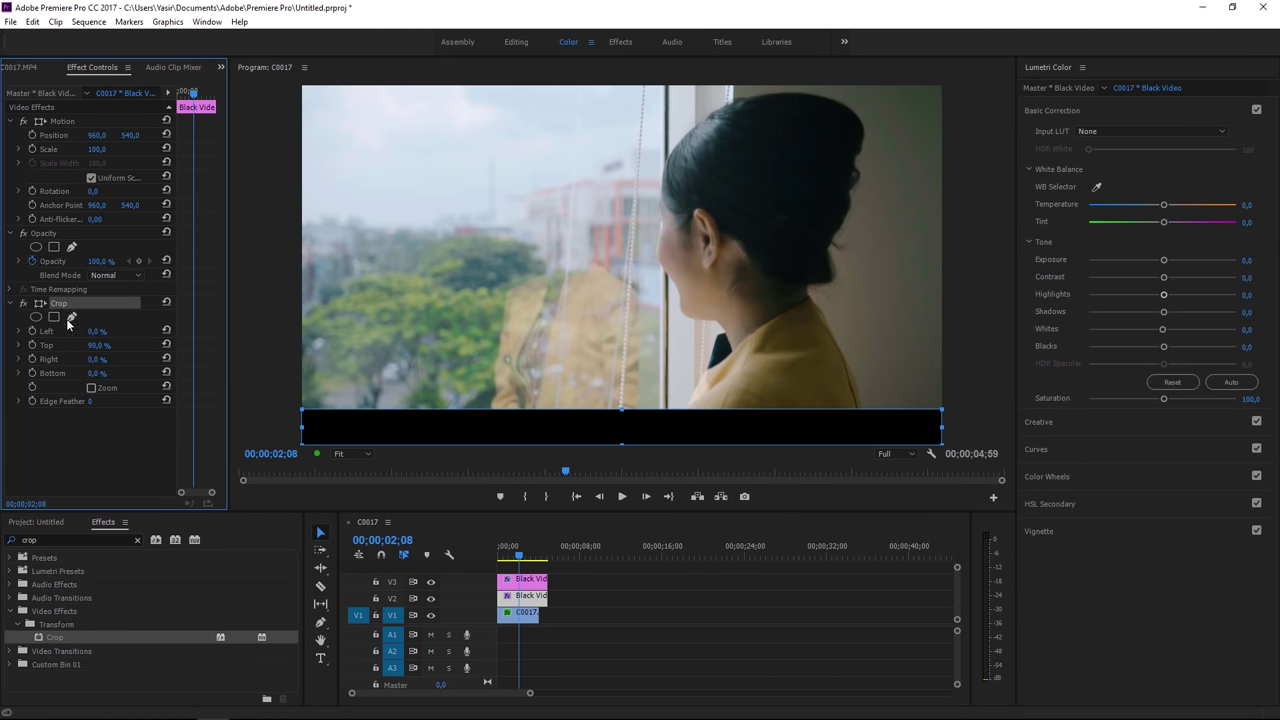
click(93, 346)
text(0)
click(112, 447)
Step: Set the V3 crop Bottom to 90%, then select the window footage clip
click(97, 373)
text(90)
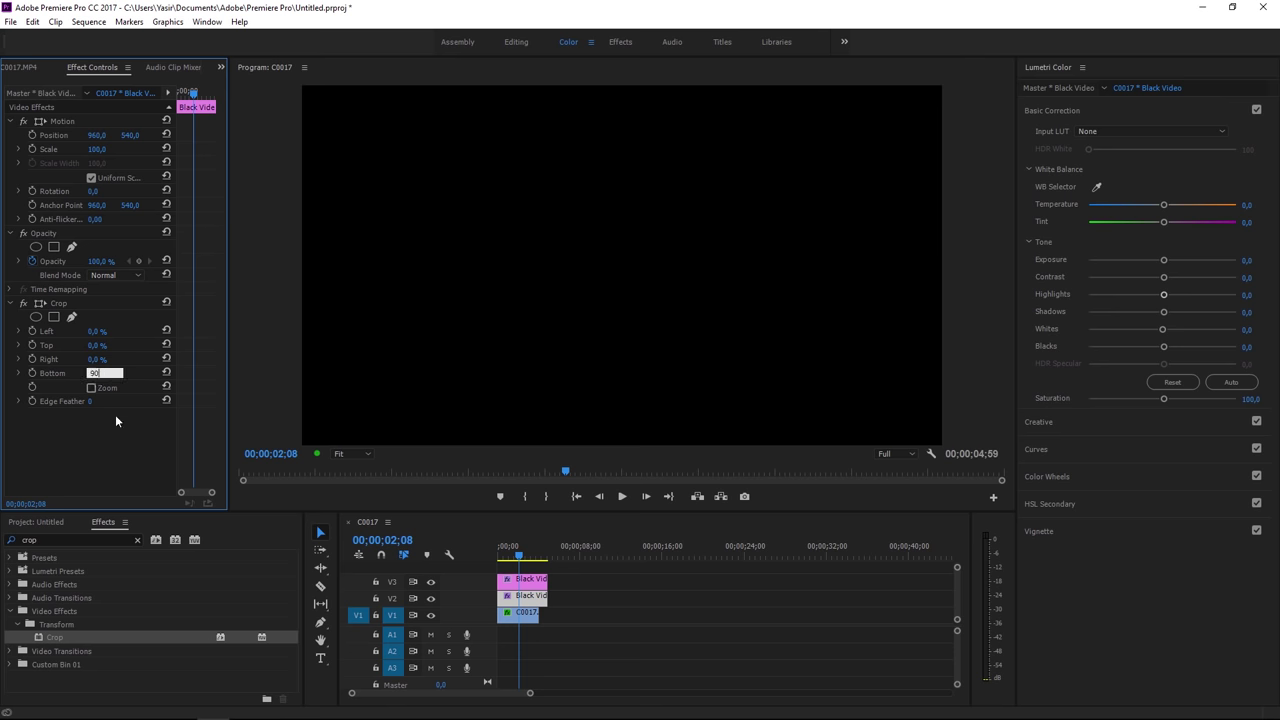
click(118, 443)
click(561, 264)
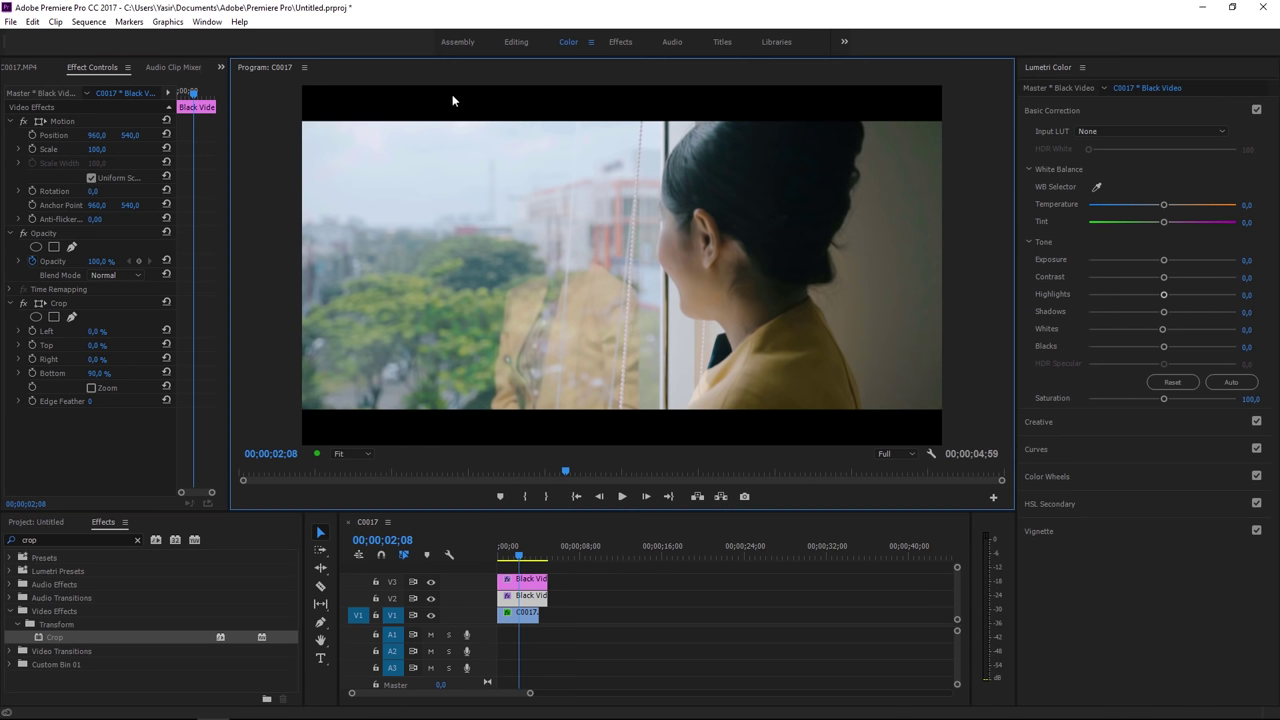
click(617, 606)
click(503, 556)
drag(503, 556, 518, 556)
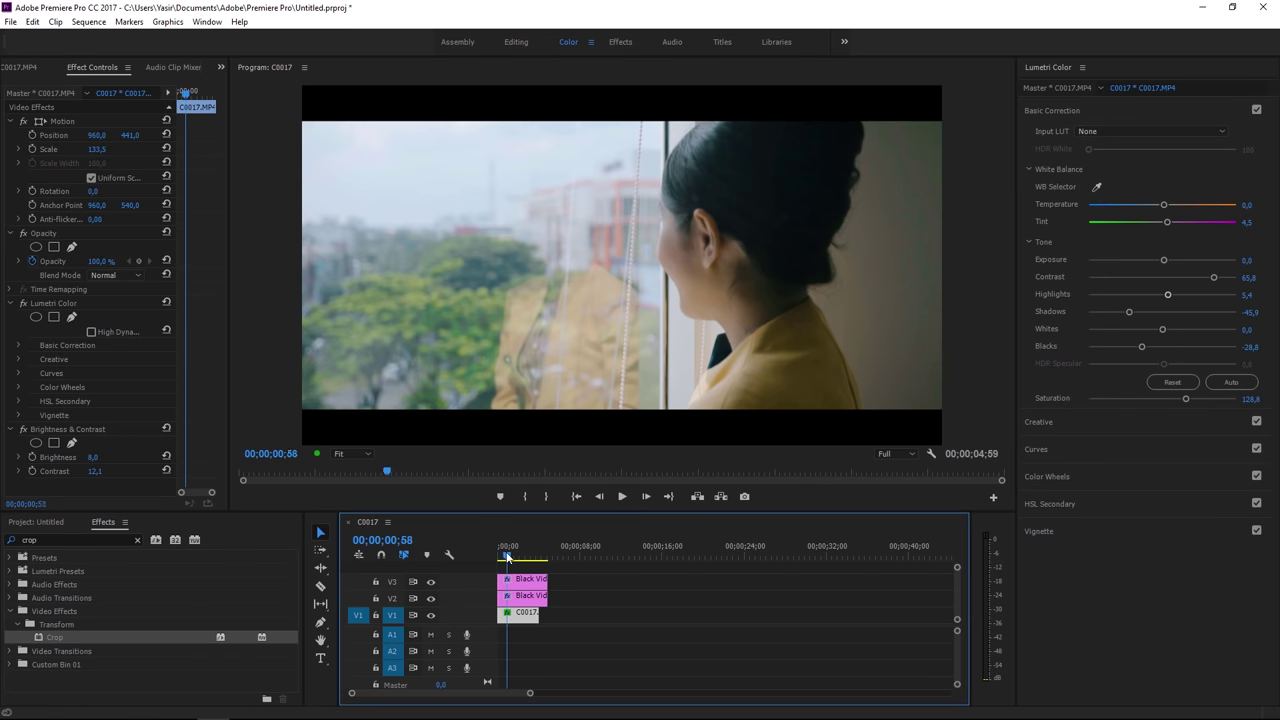
click(591, 596)
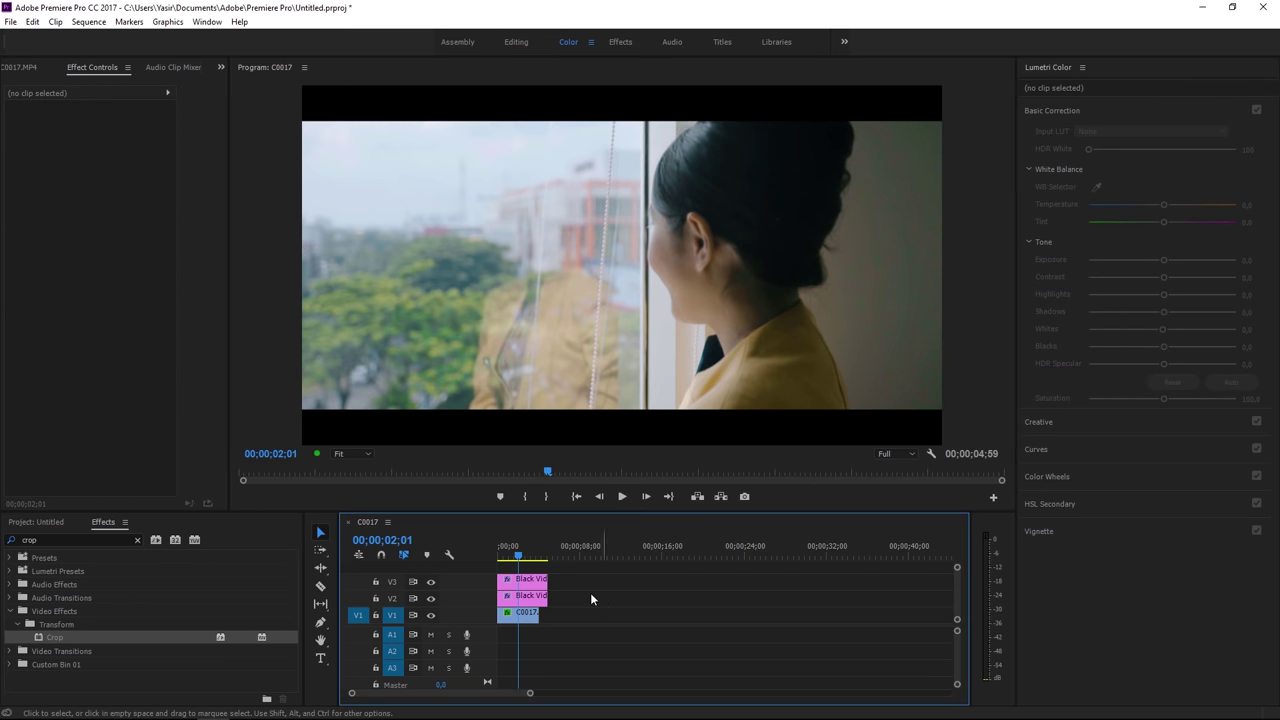
click(528, 586)
drag(98, 345, 162, 373)
click(499, 595)
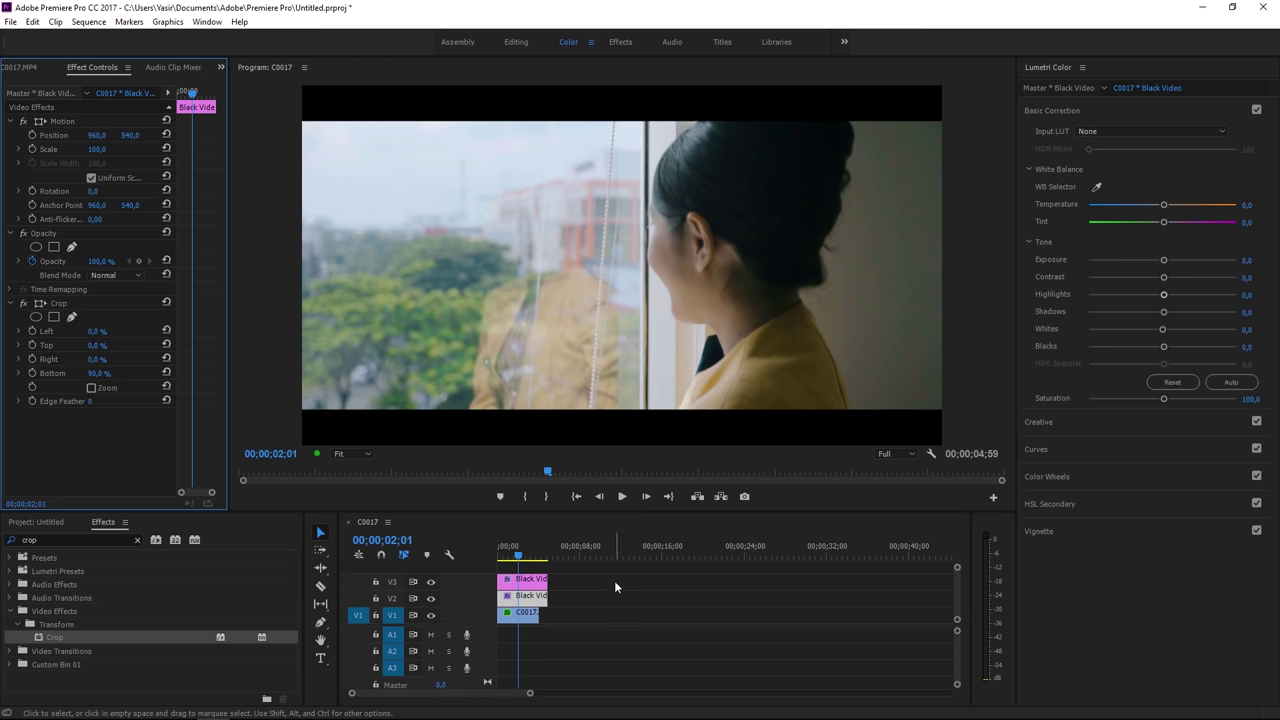
click(524, 613)
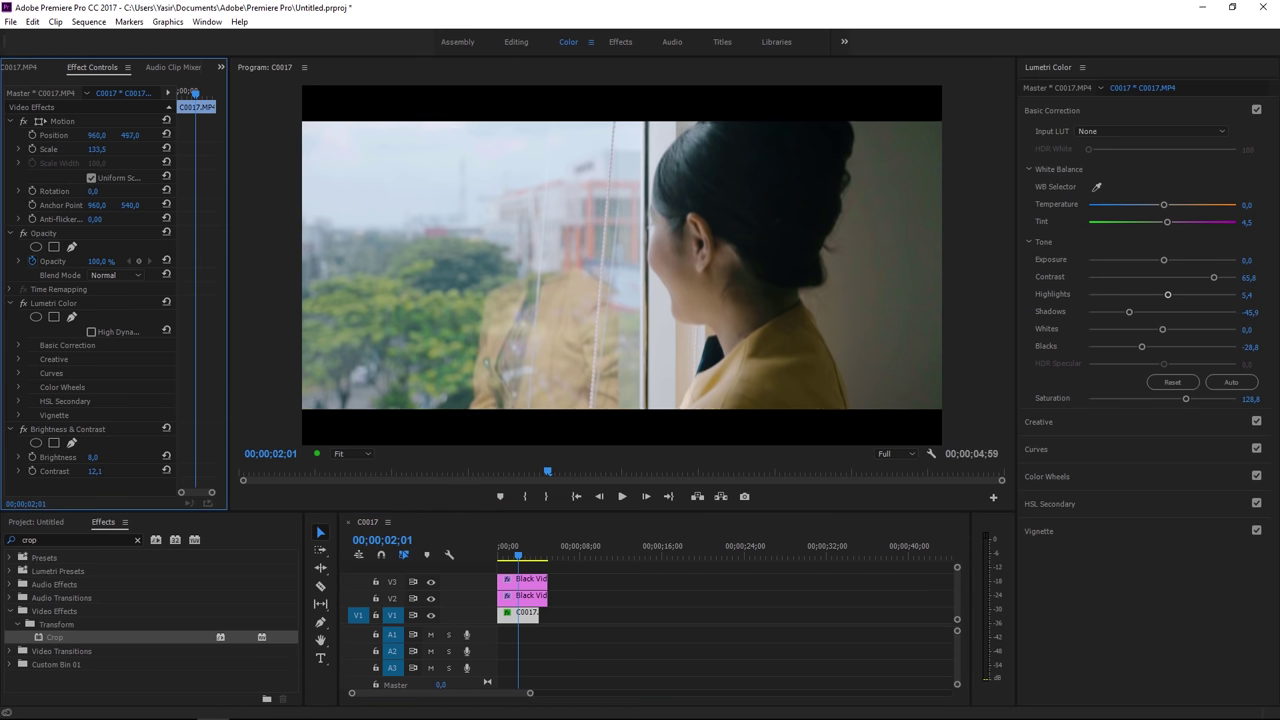
click(647, 593)
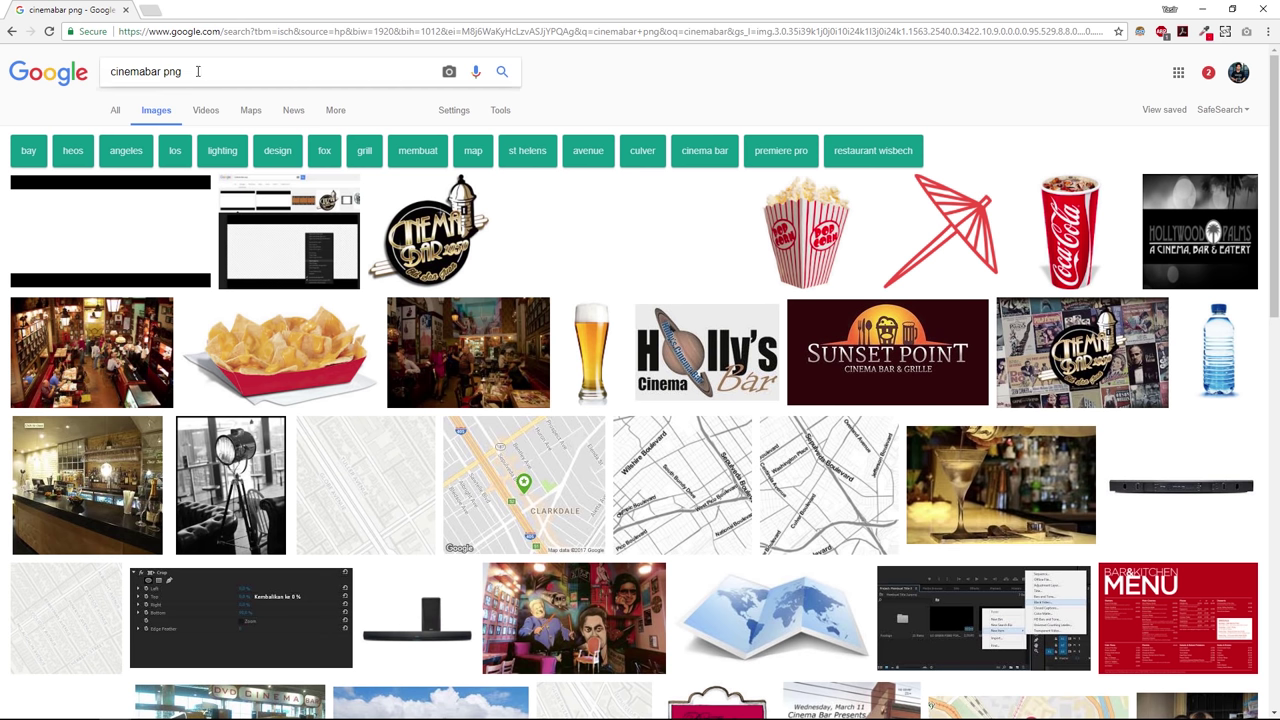
Step: Open the first 'cinemabar png' image result and save it as HD-to-Cinema-transparent.png
drag(200, 72, 109, 71)
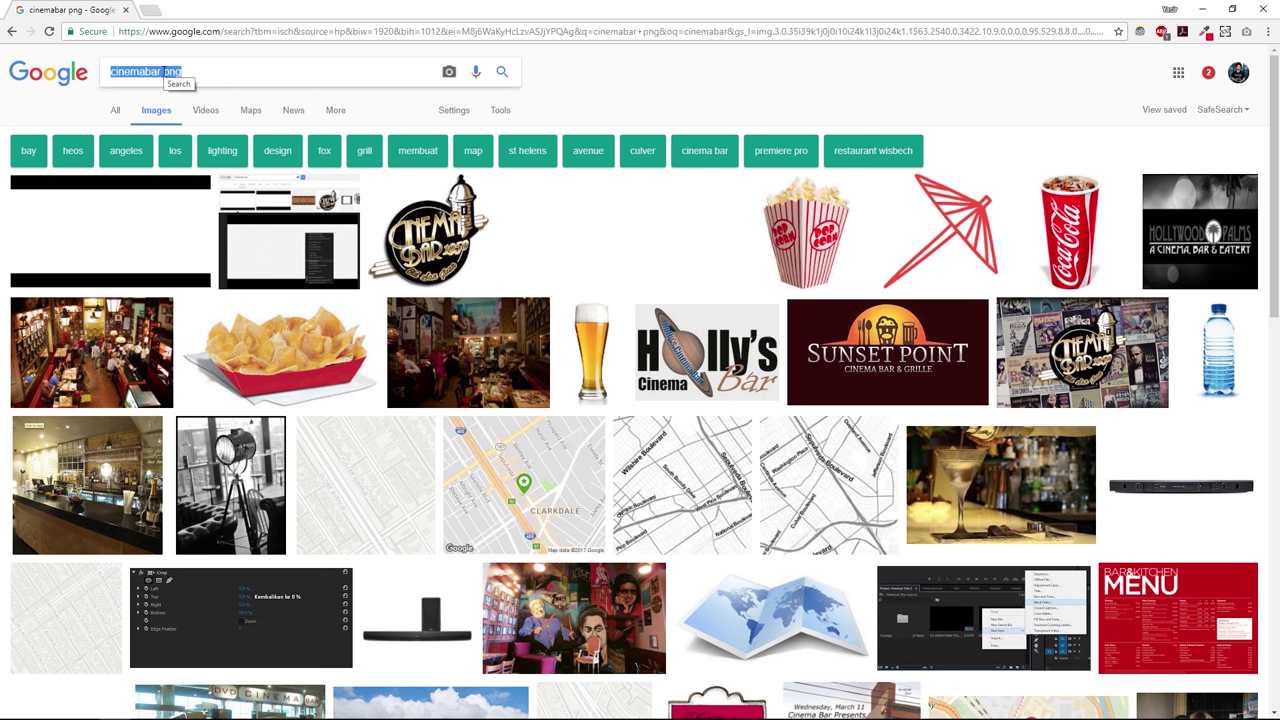
click(197, 74)
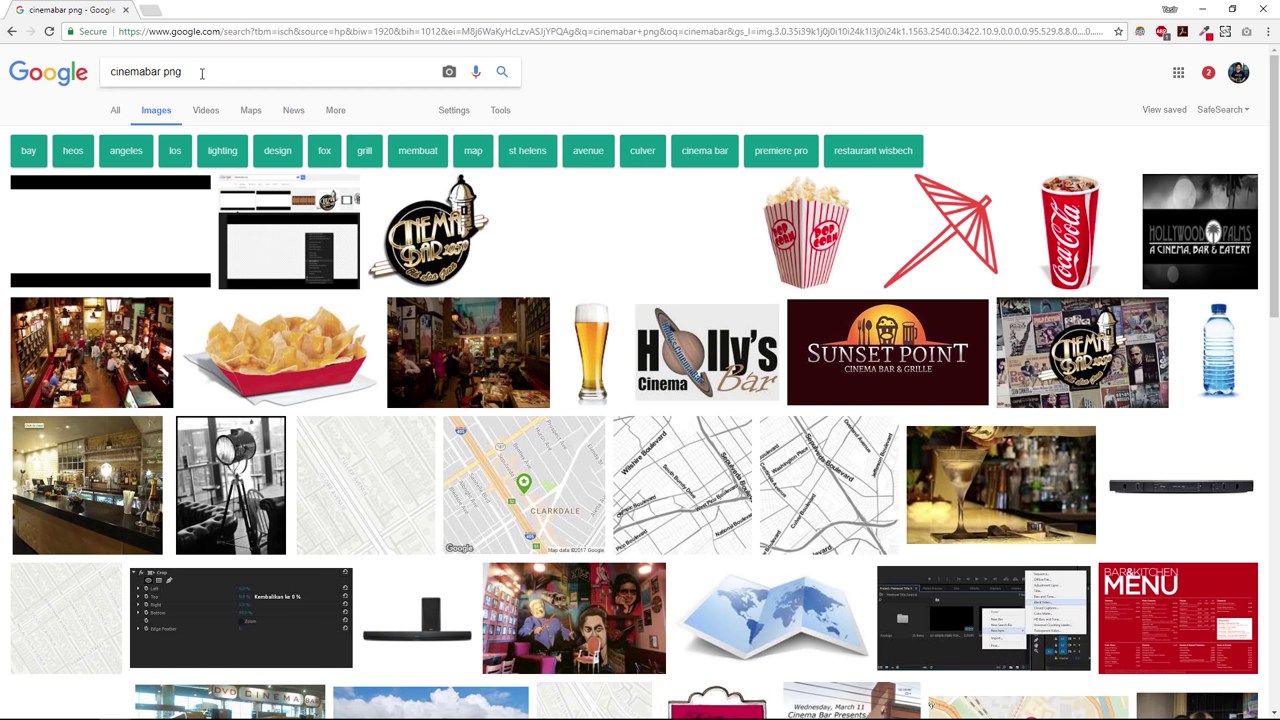
click(105, 236)
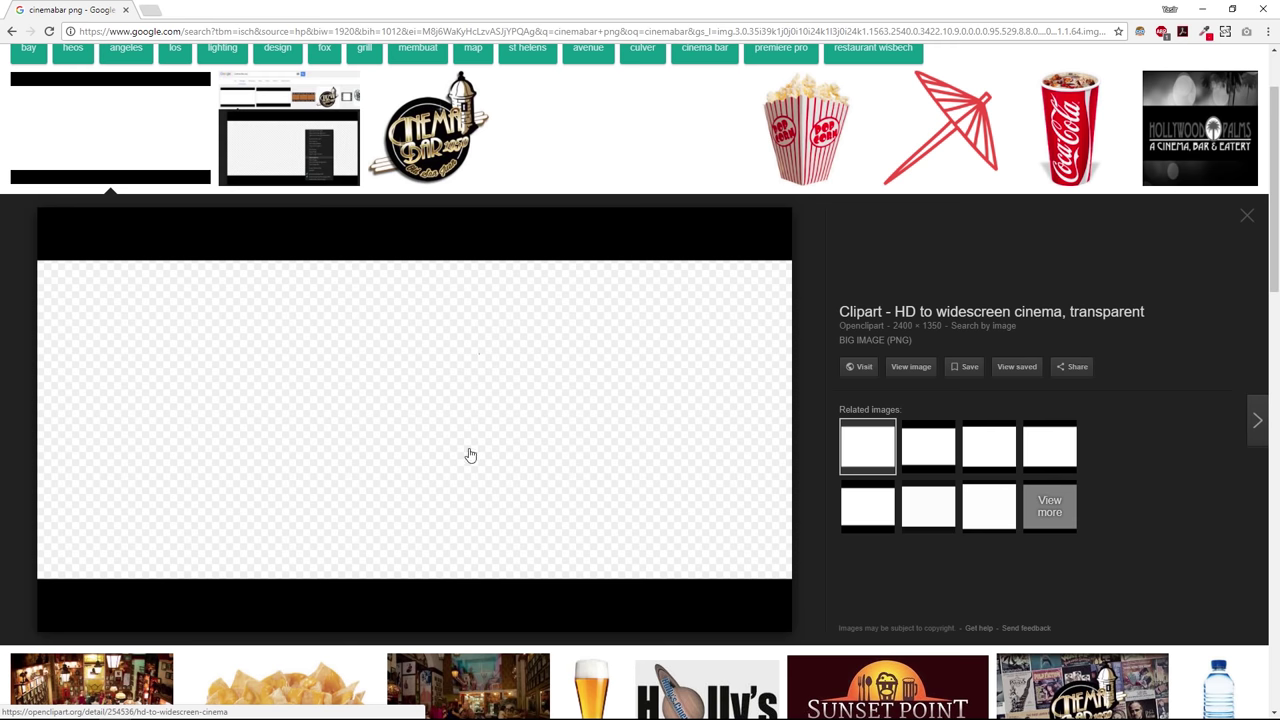
right_click(442, 301)
click(493, 416)
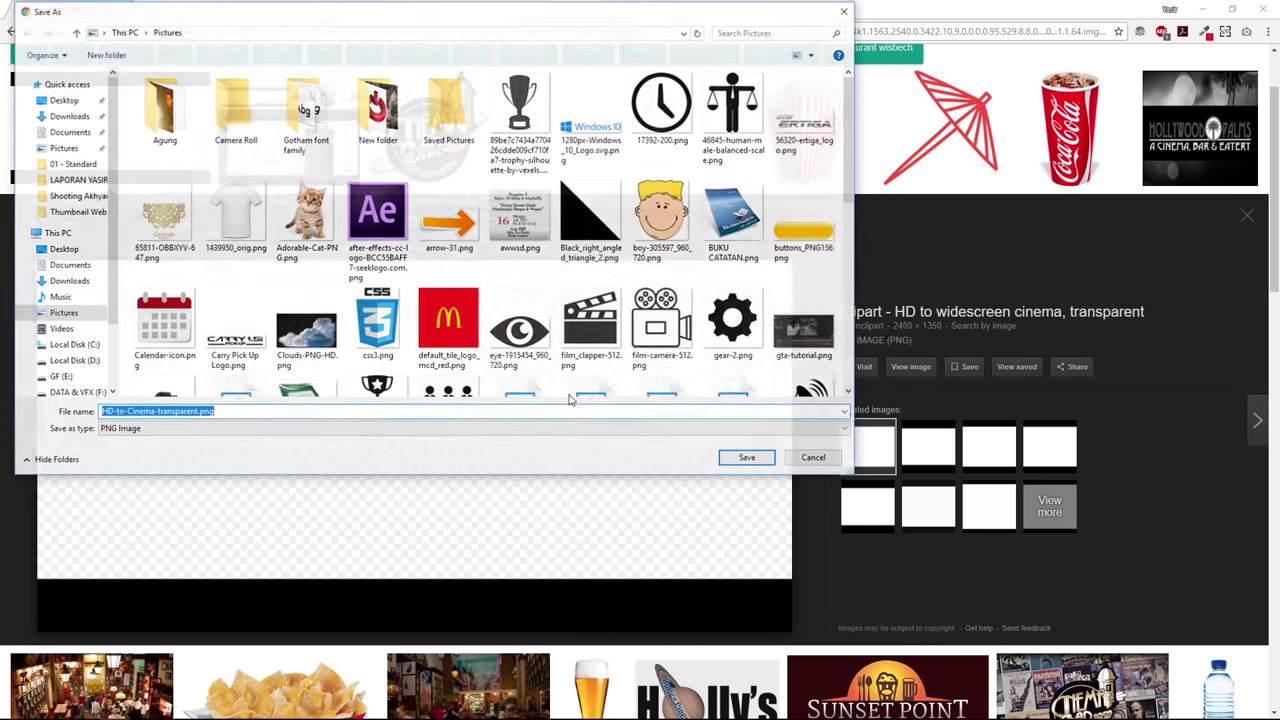
click(746, 460)
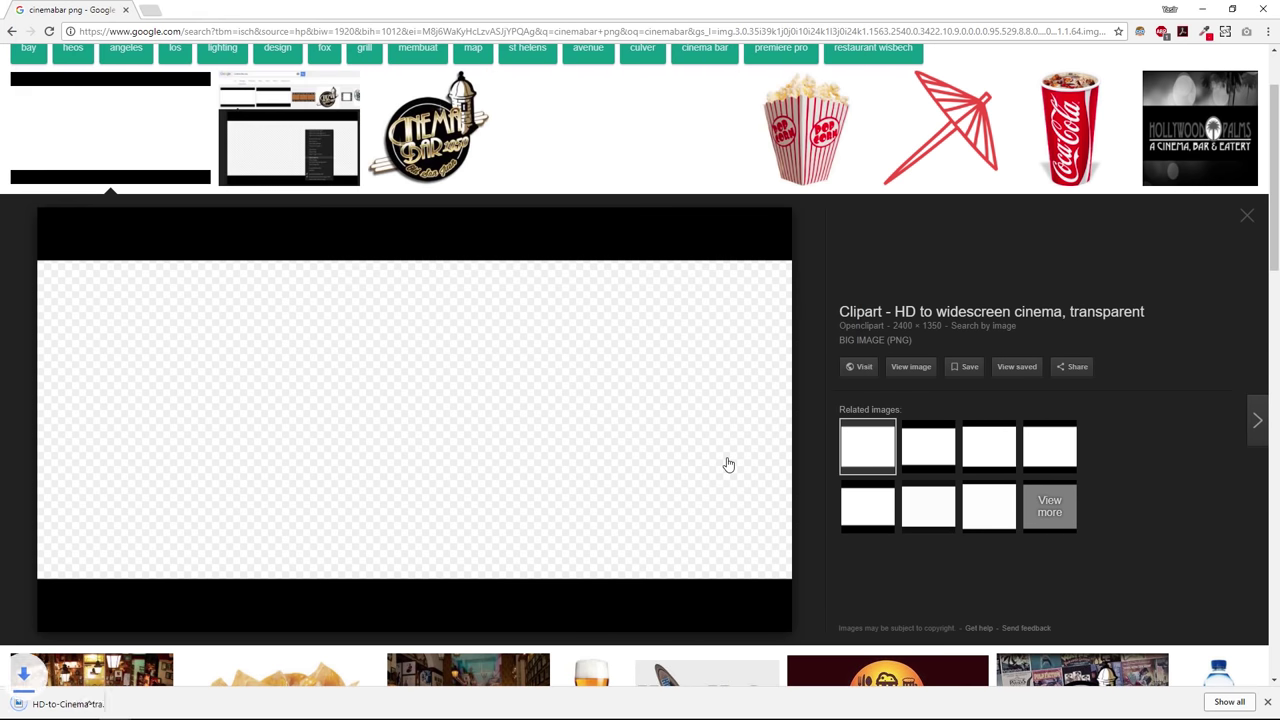
Step: Check the downloaded file and drag the cinema-bar PNG above the footage
click(137, 705)
click(170, 660)
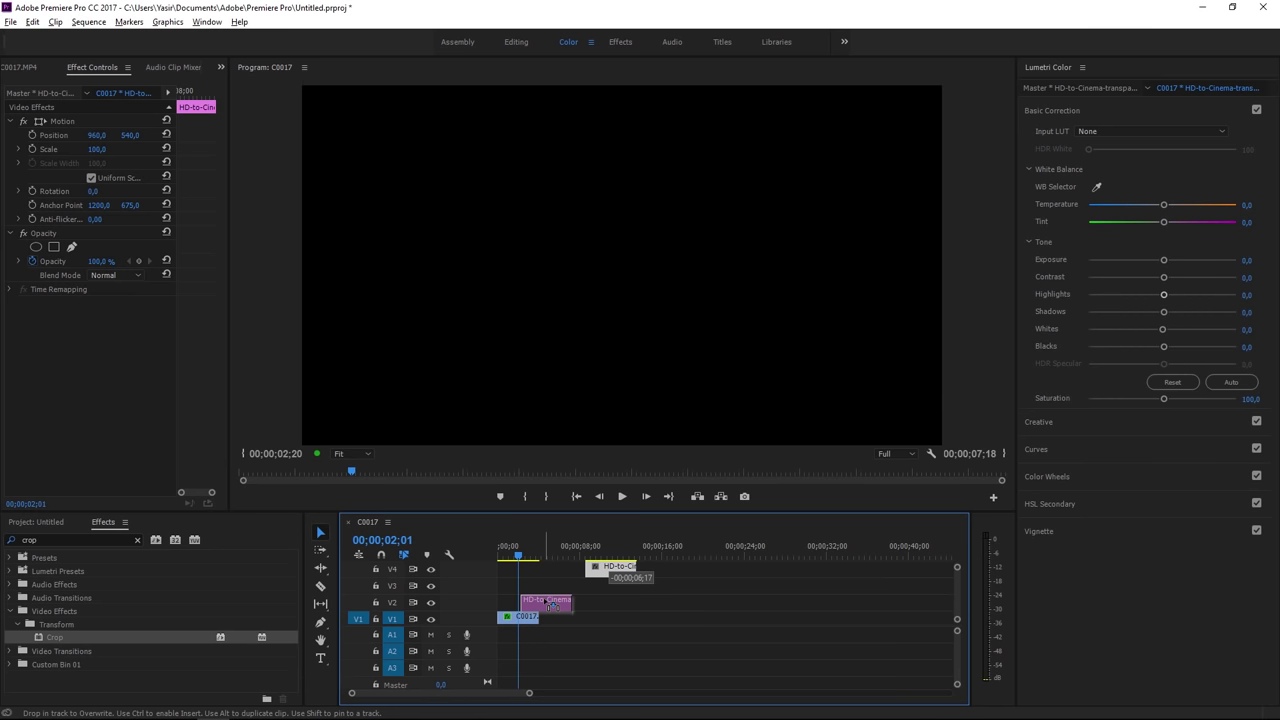
mouse_move(530, 610)
mouse_down()
mouse_move(557, 592)
mouse_move(559, 609)
mouse_move(532, 609)
mouse_up()
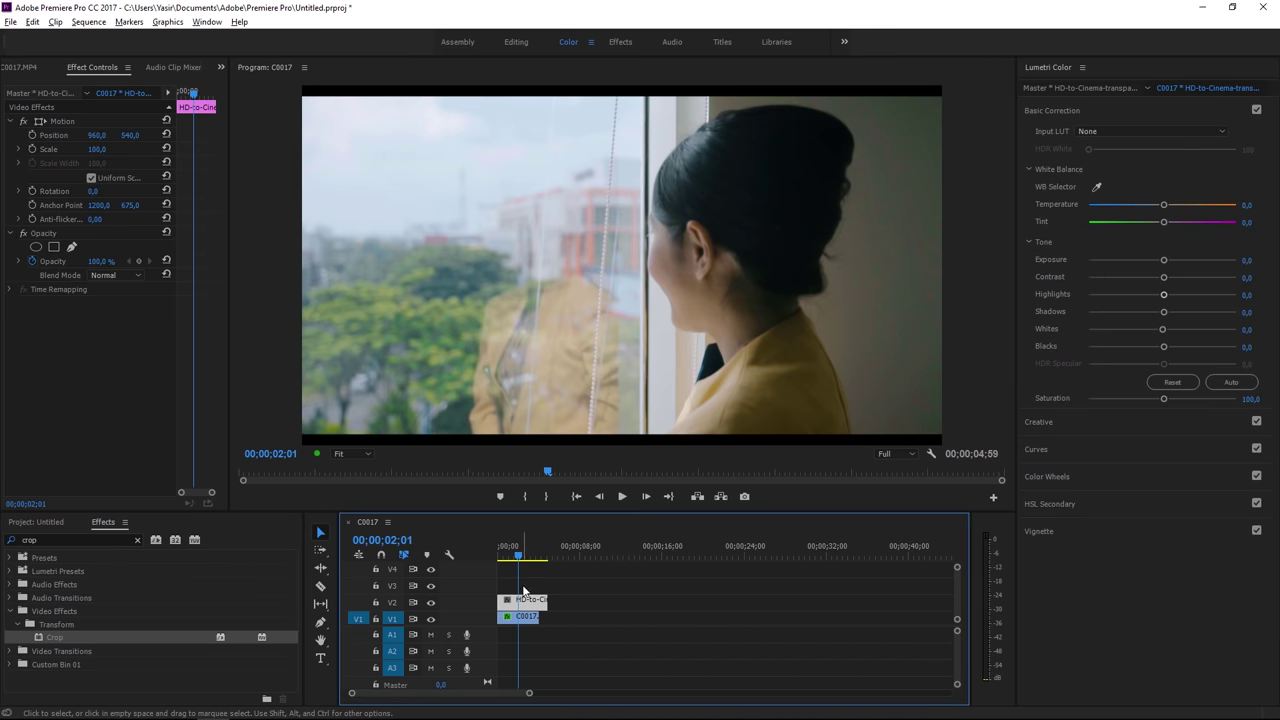
Step: Drop the cinema-bar PNG at the sequence start, preview it, and scale it to frame size
click(507, 551)
key(space)
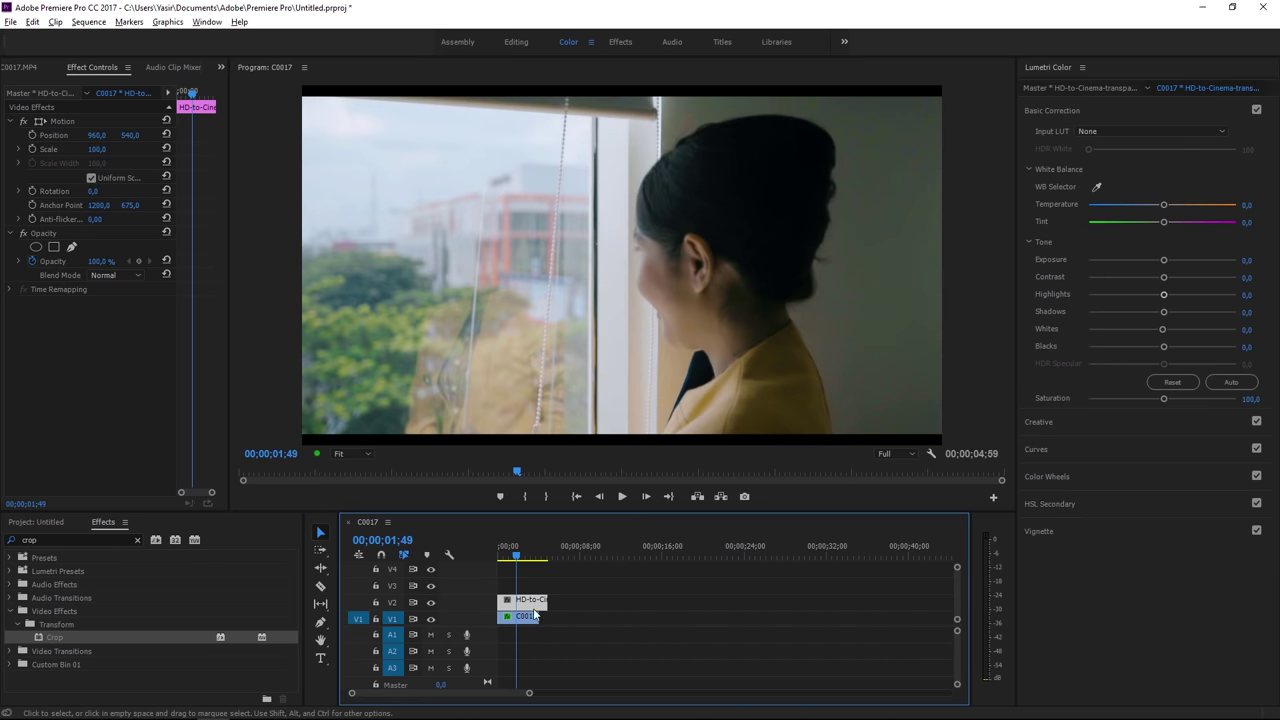
key(space)
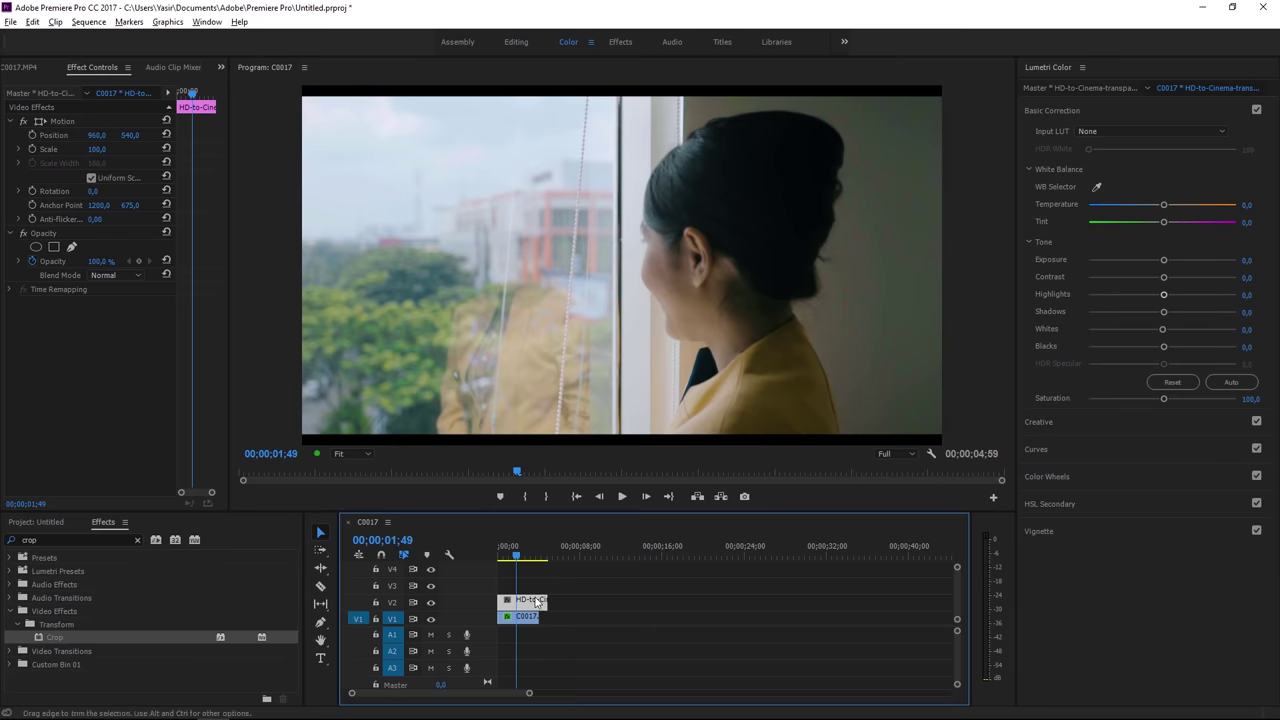
right_click(532, 600)
click(583, 564)
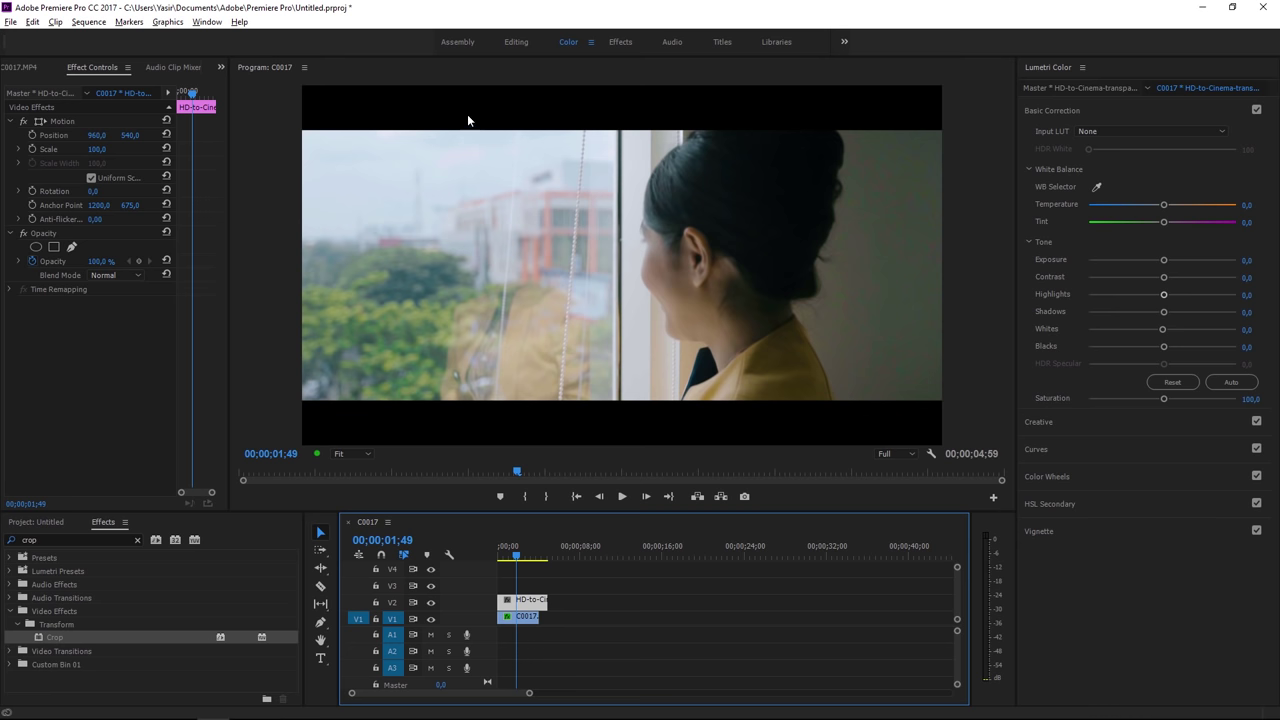
Step: Re-place the PNG from the project media list and reduce the overlay's Scale to fit
click(40, 522)
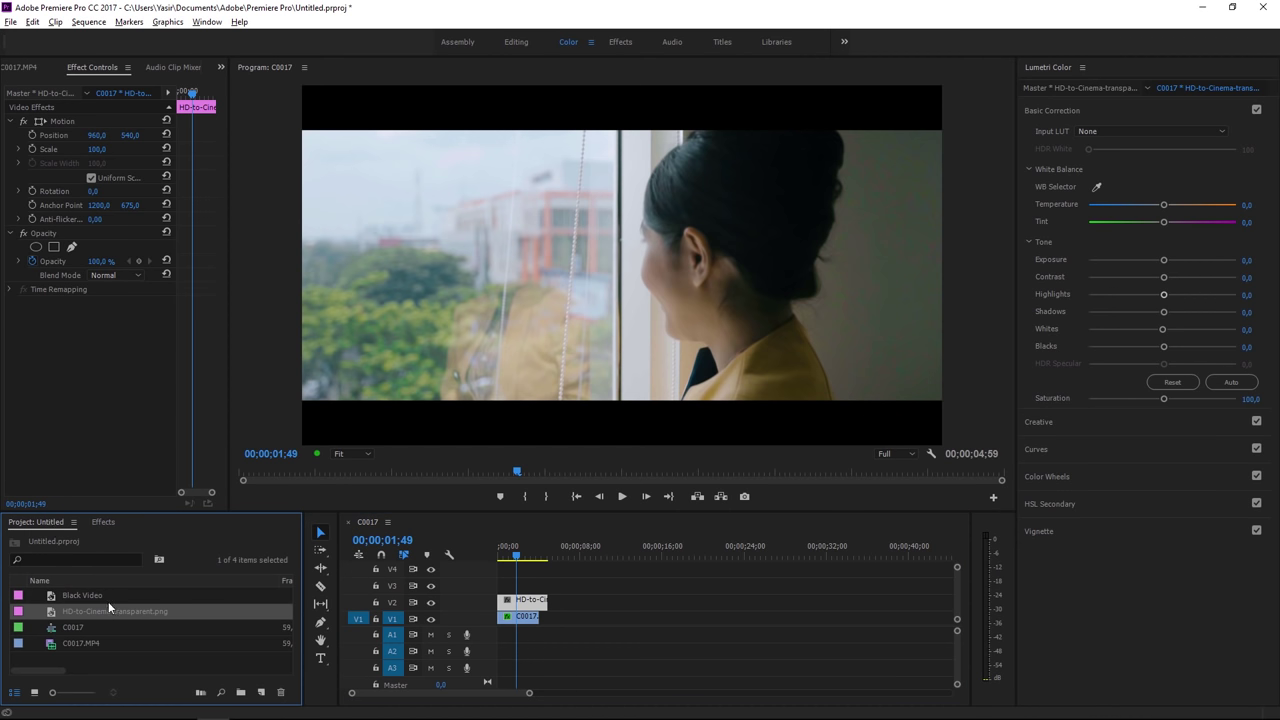
drag(108, 601, 520, 600)
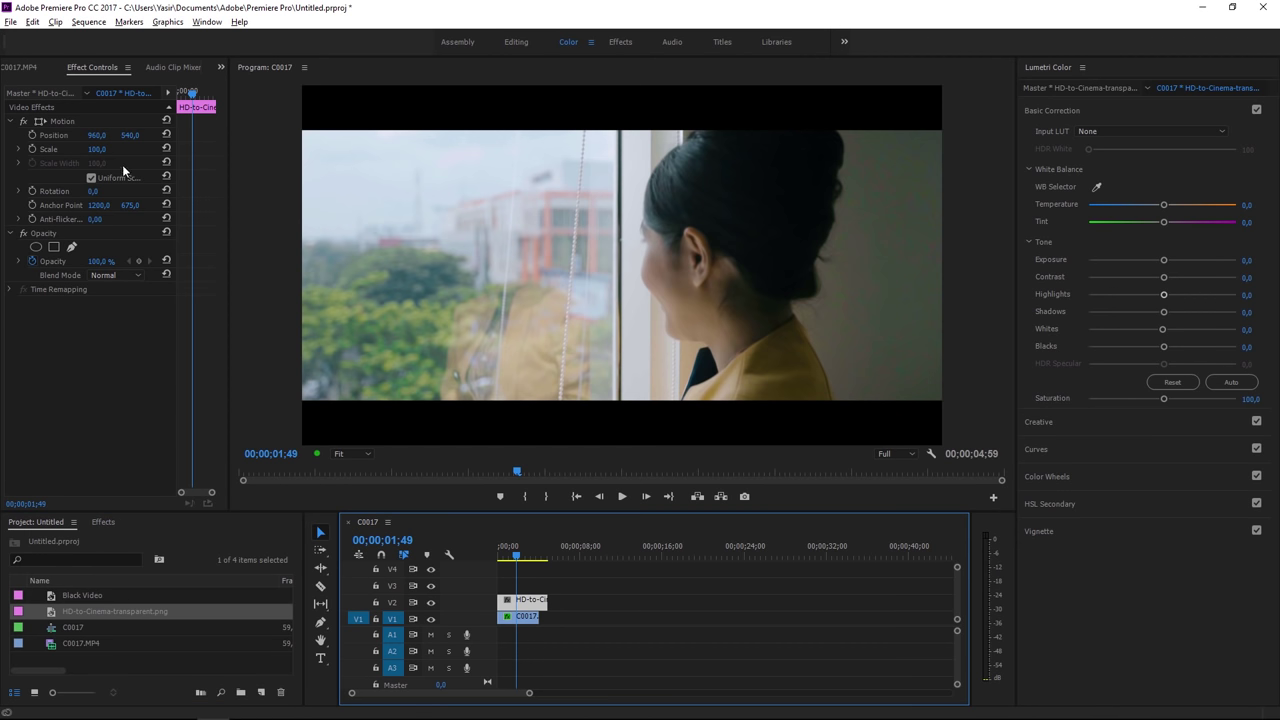
drag(95, 149, 80, 149)
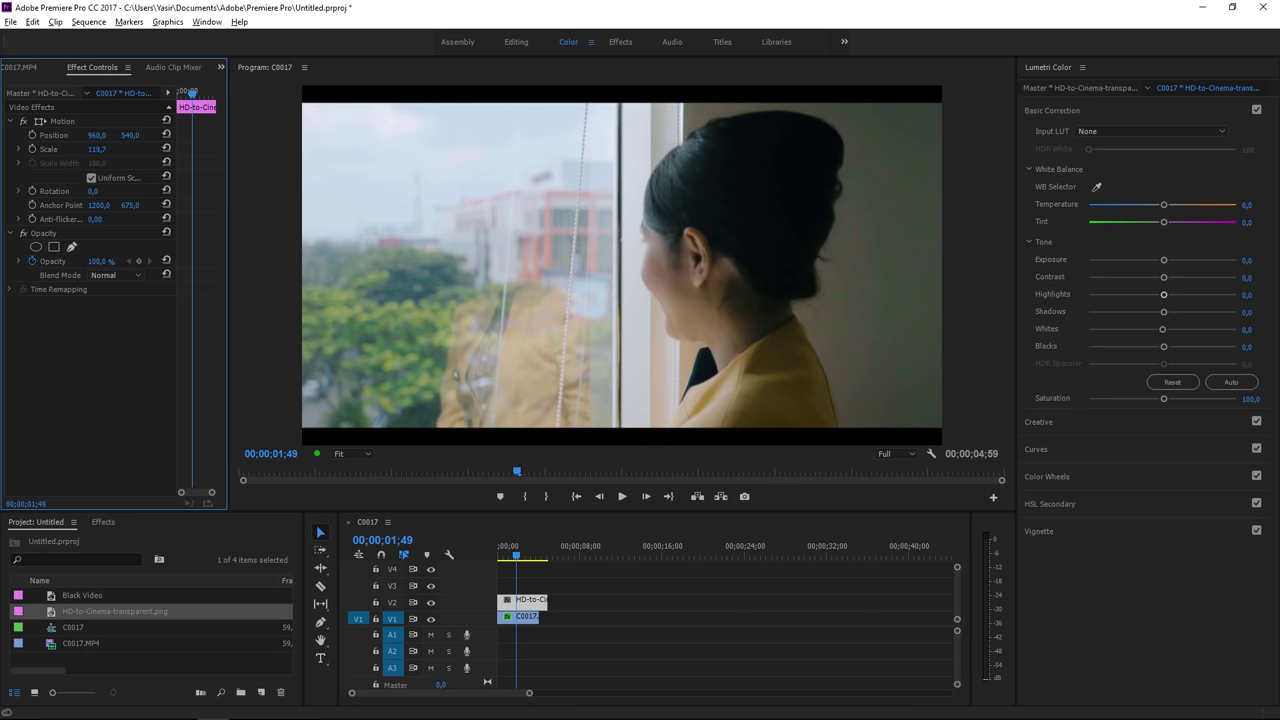
click(584, 593)
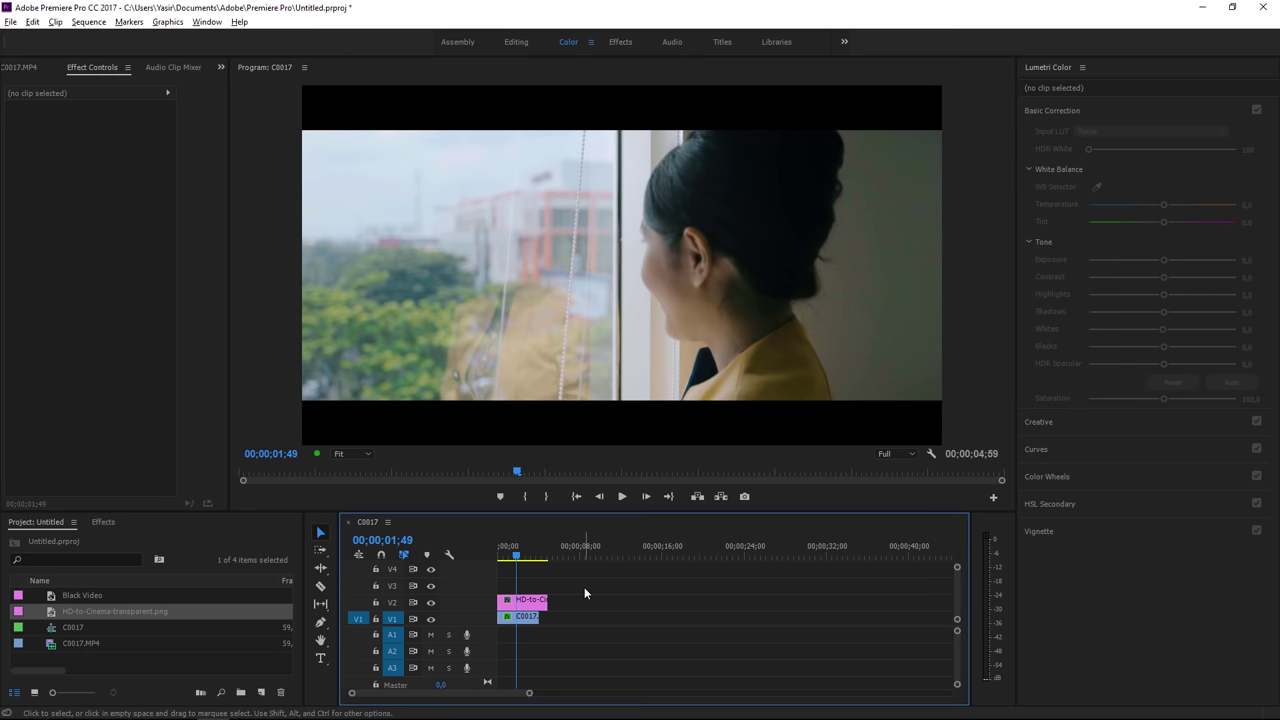